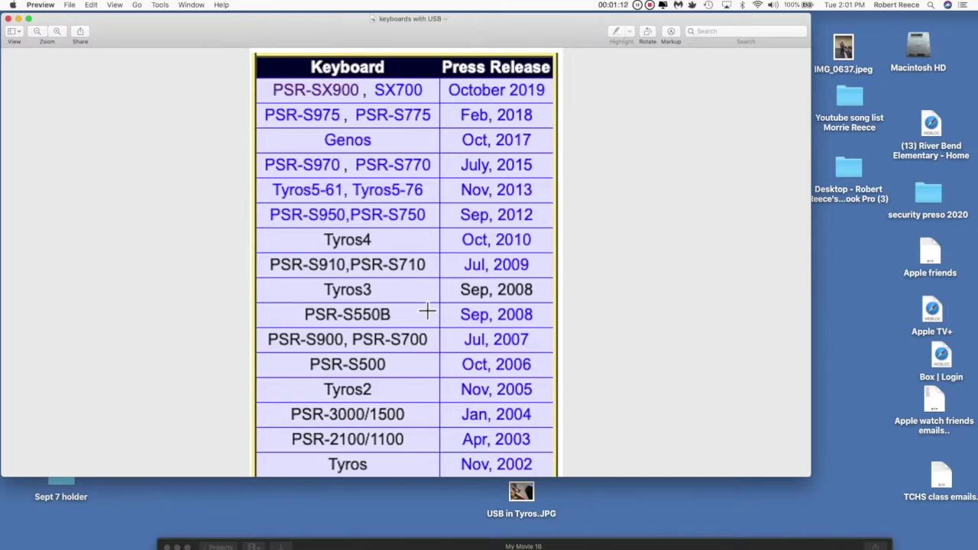
# View the USB drive.jpg picture from the desktop, and close it together with the keyboards with USB image
pyautogui.moveTo(565, 43); pyautogui.dragTo(385, 72)
pyautogui.click(629, 44)
pyautogui.doubleClick(630, 44)
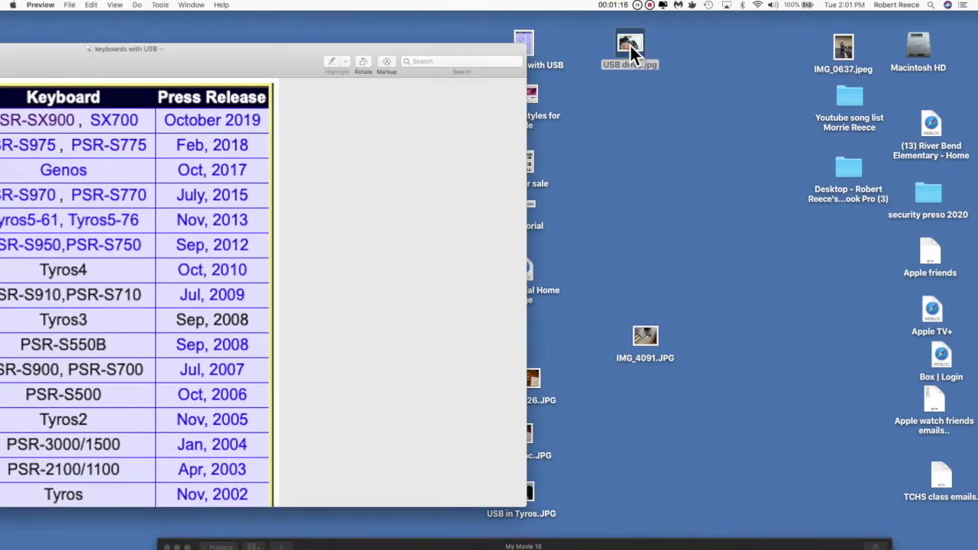
pyautogui.moveTo(417, 32); pyautogui.dragTo(710, 38)
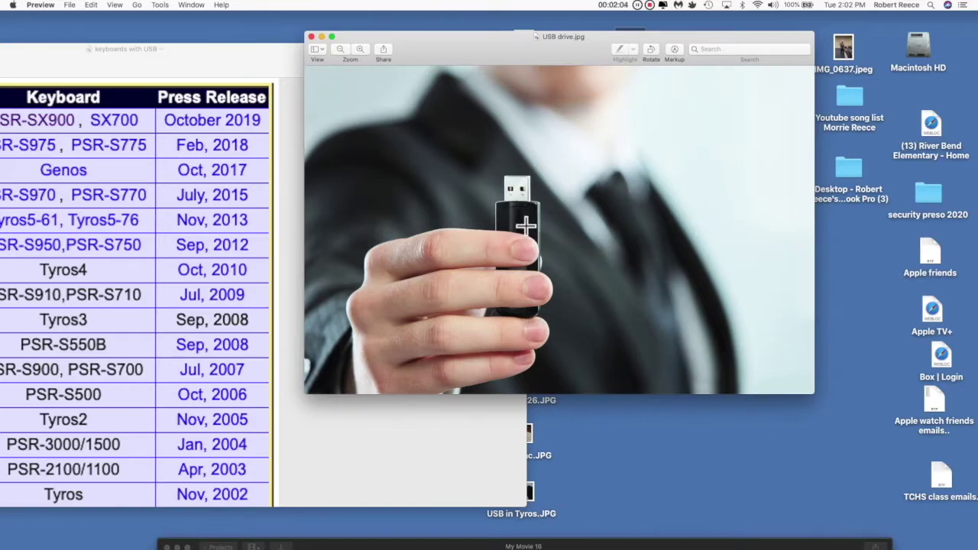
pyautogui.click(311, 37)
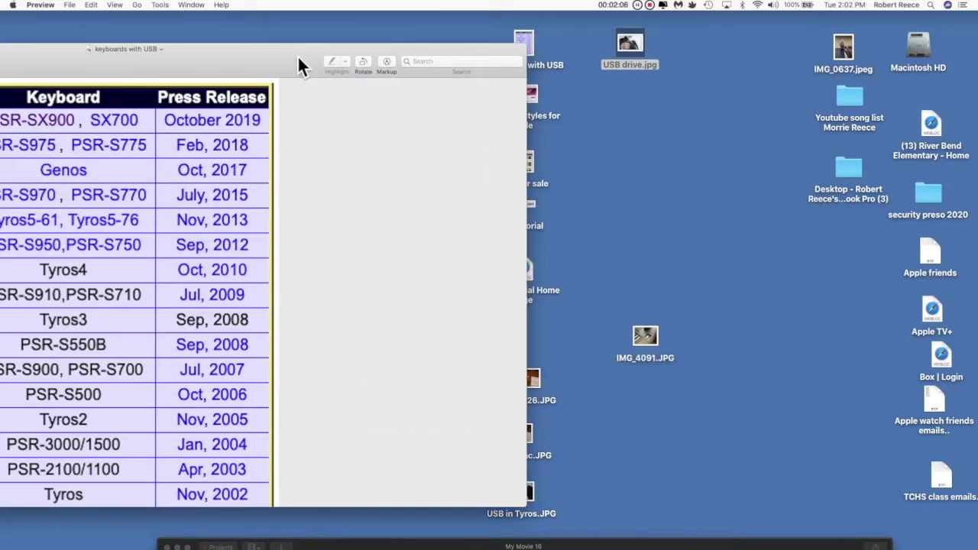
pyautogui.moveTo(296, 55); pyautogui.dragTo(430, 57)
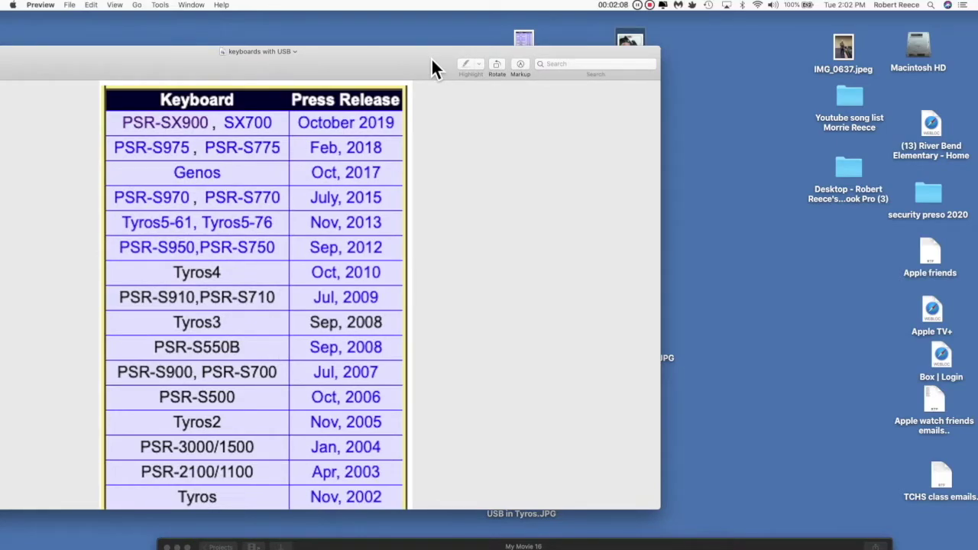
pyautogui.press('super+w')
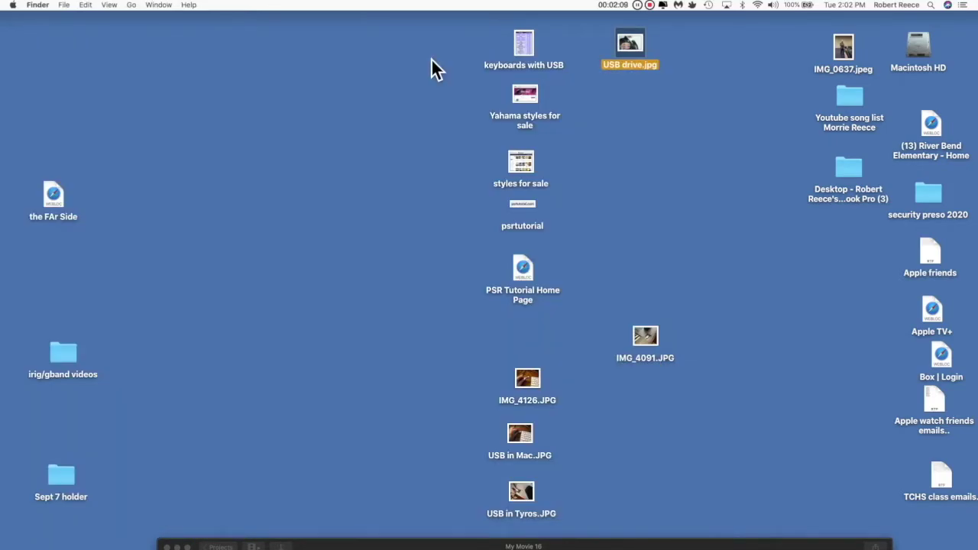
# View the Yahama styles for sale image from the desktop in a more central window, and close it
pyautogui.doubleClick(530, 95)
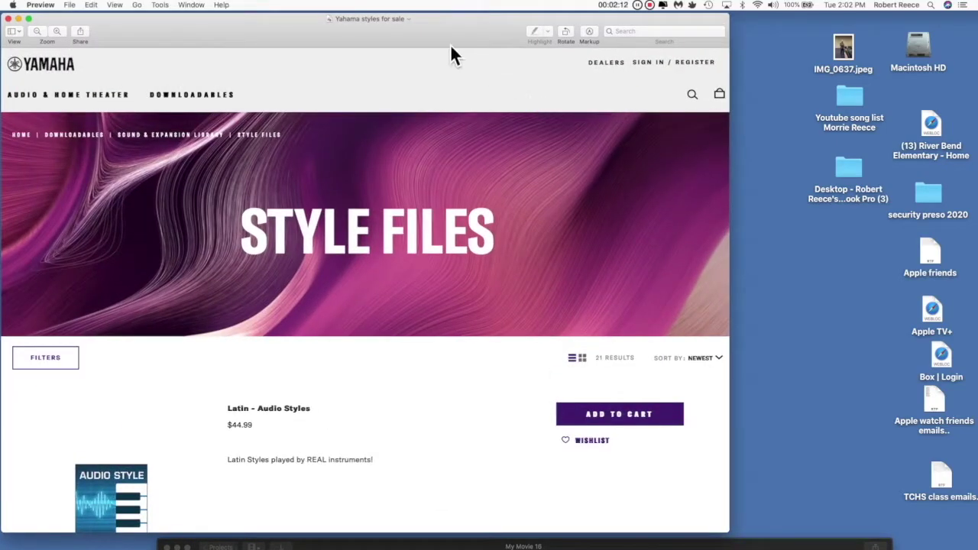
pyautogui.moveTo(450, 46); pyautogui.dragTo(589, 48)
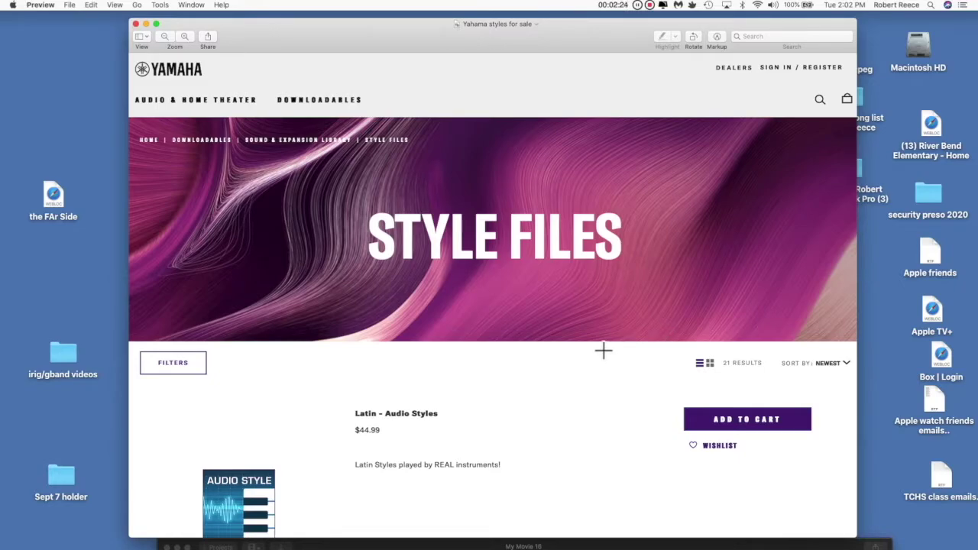
pyautogui.click(137, 24)
# View the styles for sale image showing the Pro Style Music shop, and close it
pyautogui.doubleClick(530, 162)
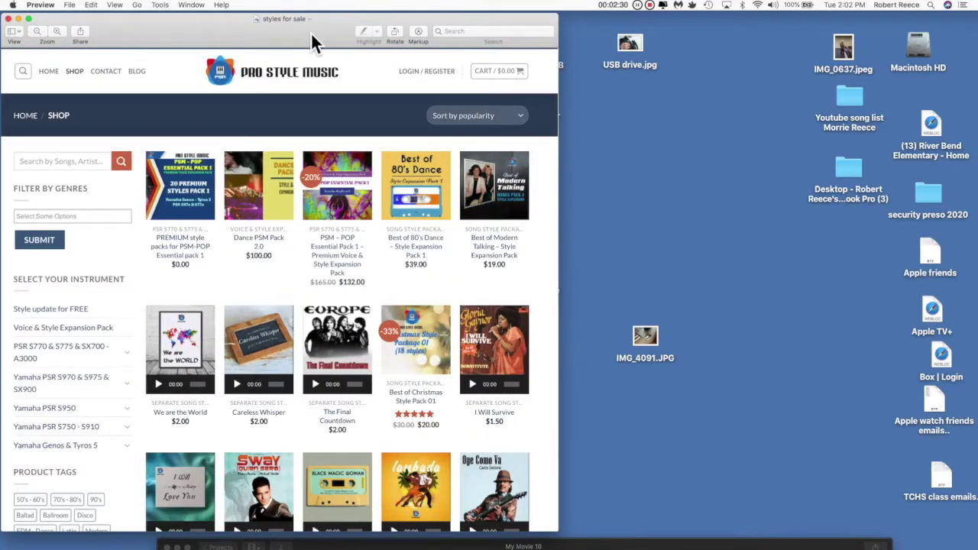
pyautogui.moveTo(311, 31); pyautogui.dragTo(535, 37)
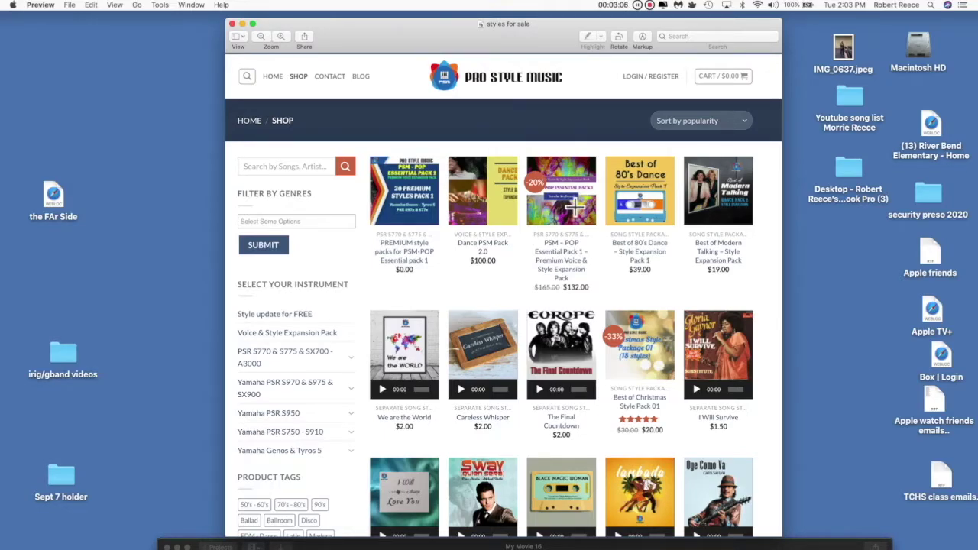
pyautogui.click(232, 25)
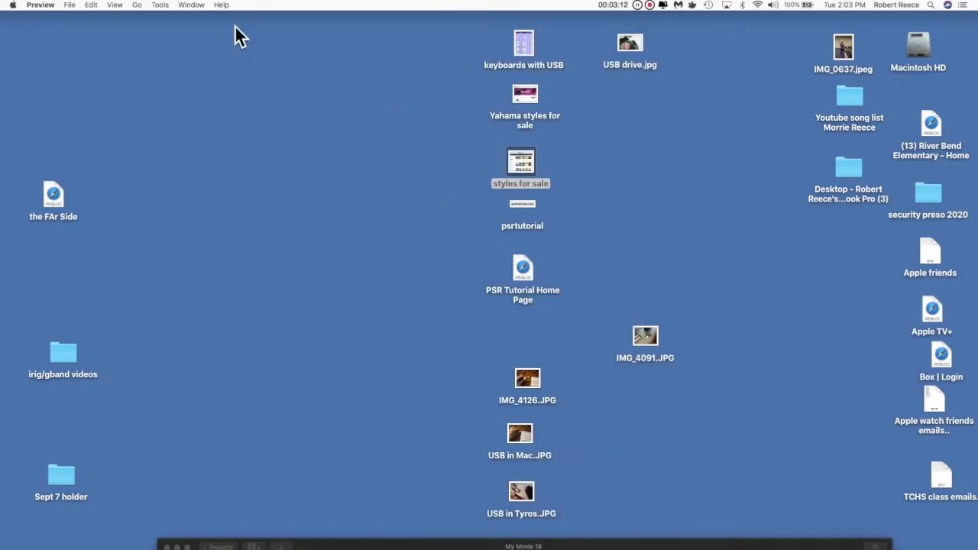
# View the psrtutorial image with the site's web address, and close it
pyautogui.doubleClick(522, 205)
pyautogui.moveTo(253, 24); pyautogui.dragTo(557, 107)
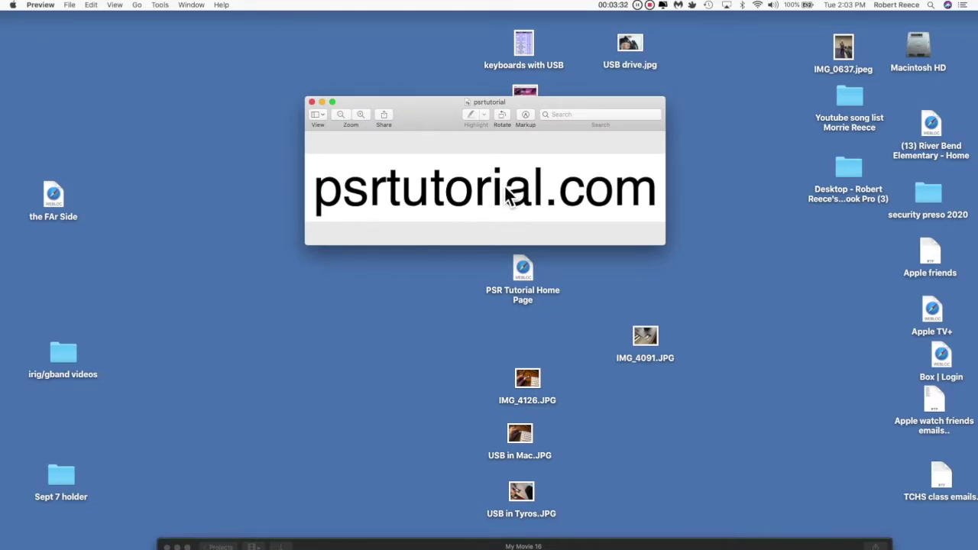
pyautogui.click(312, 102)
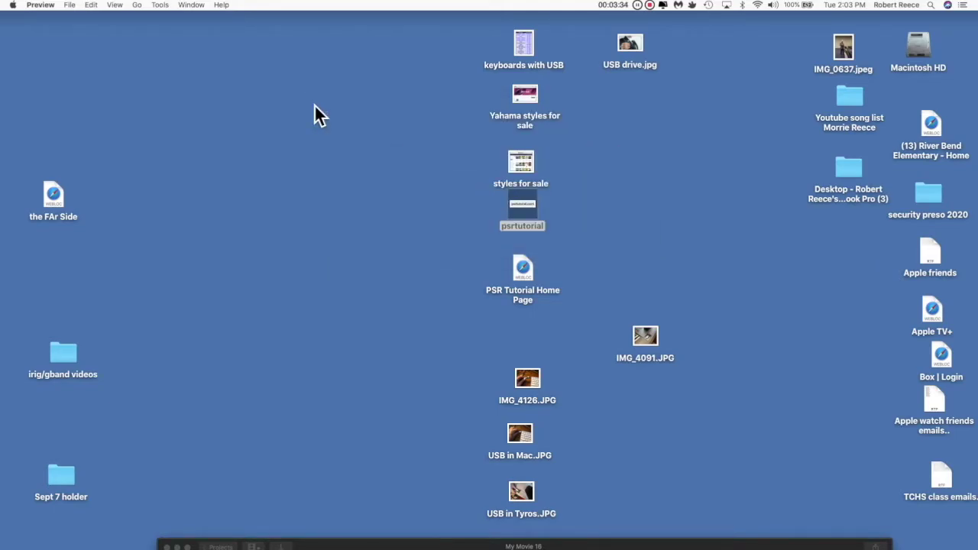
# Open the PSR Tutorial Home Page shortcut in Safari and go to the Collections page of the Styles section
pyautogui.doubleClick(527, 274)
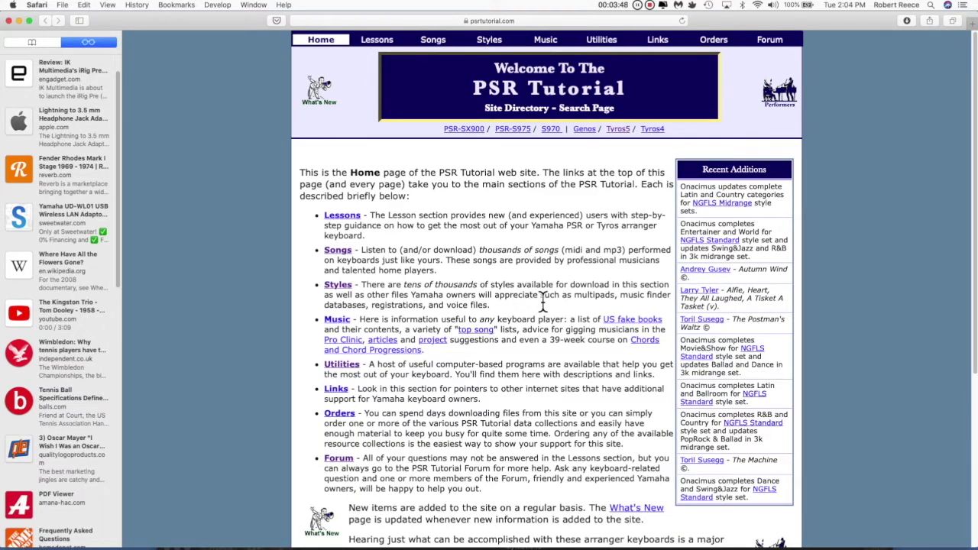
pyautogui.click(500, 42)
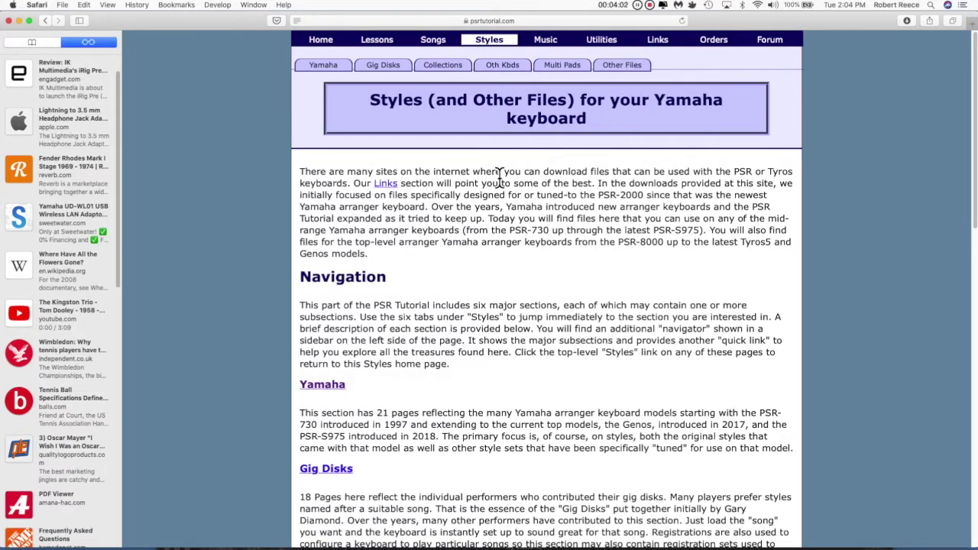
pyautogui.click(450, 67)
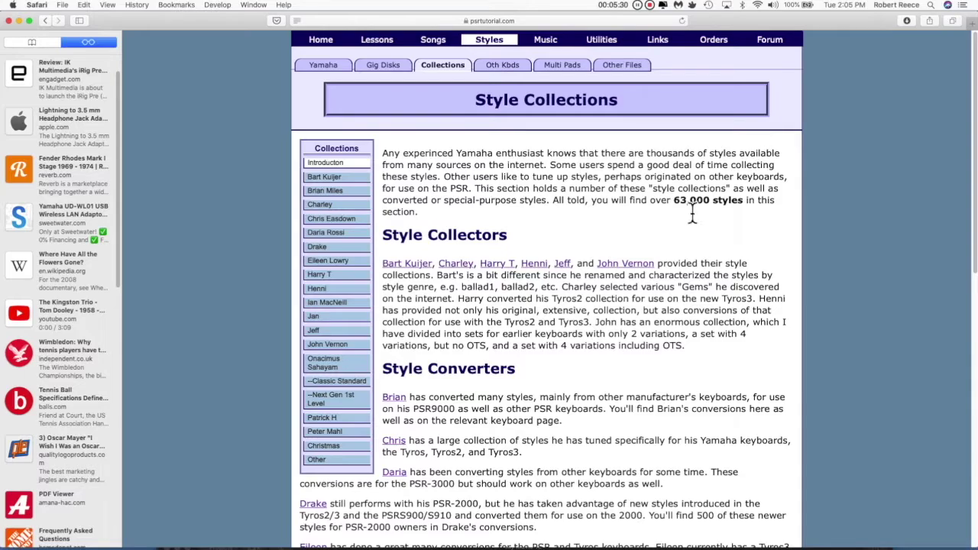
# Open the fifth entry in the Collections list and examine its style download tables for Tyros4, Tyros 3, Tyros 2 and Tyros1
pyautogui.click(331, 219)
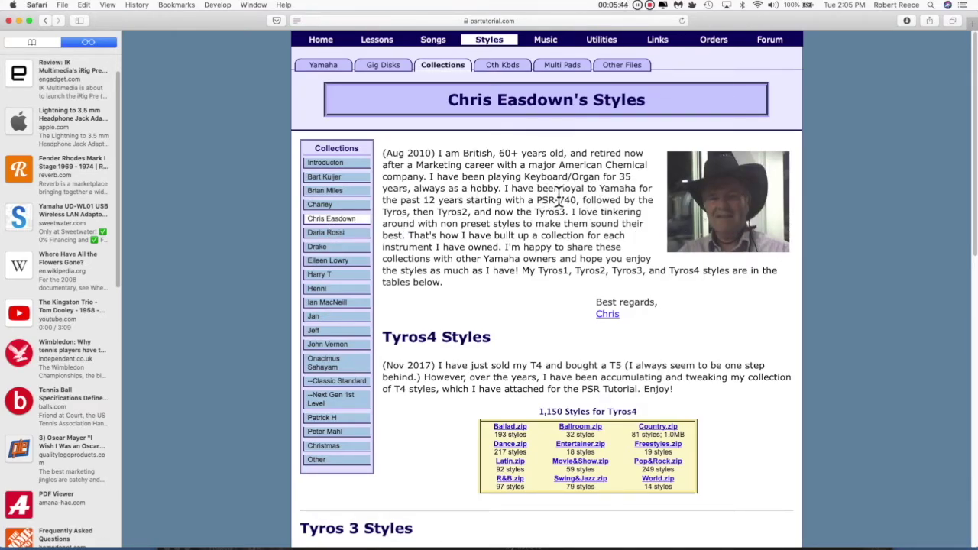
pyautogui.scroll(-5, 552, 221)
pyautogui.scroll(2, 550, 221)
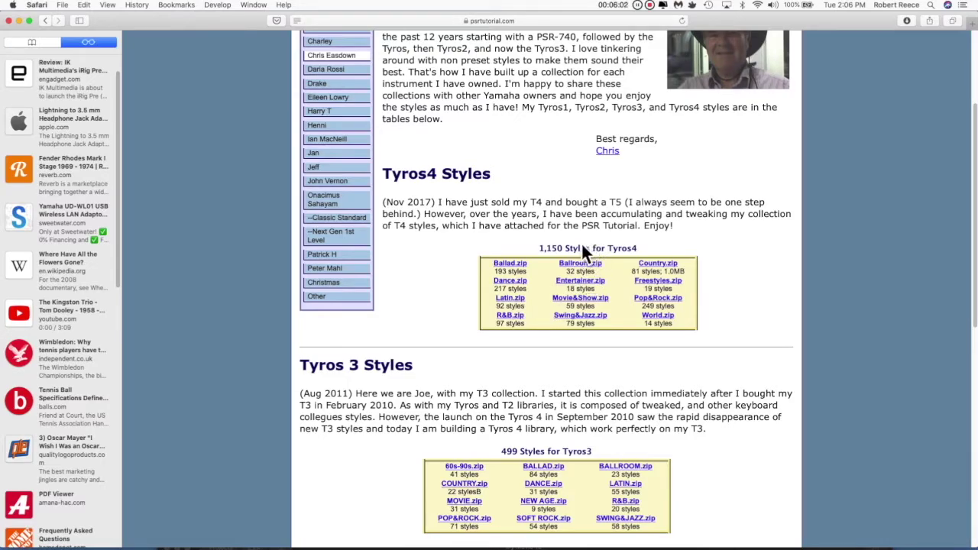
pyautogui.scroll(-2, 624, 306)
pyautogui.scroll(-3, 626, 305)
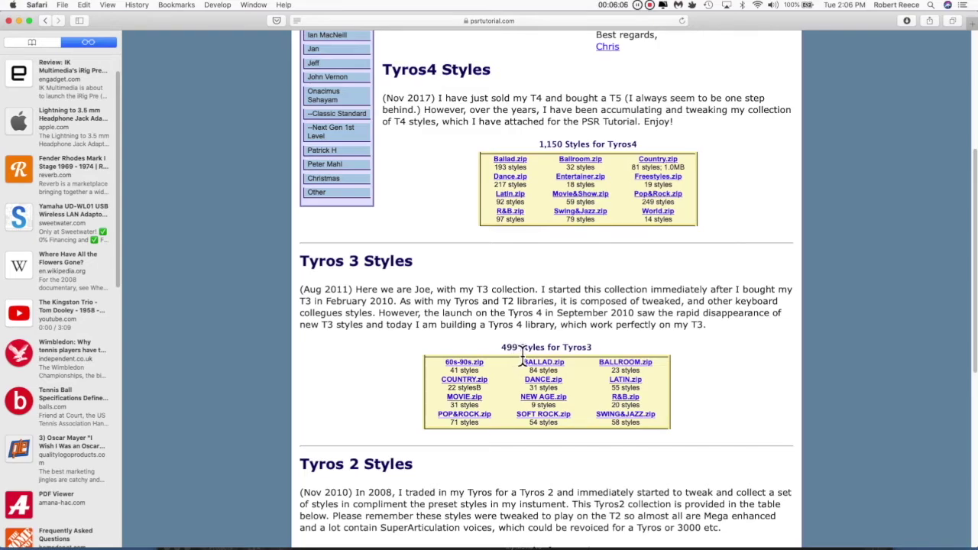
pyautogui.scroll(-10, 542, 353)
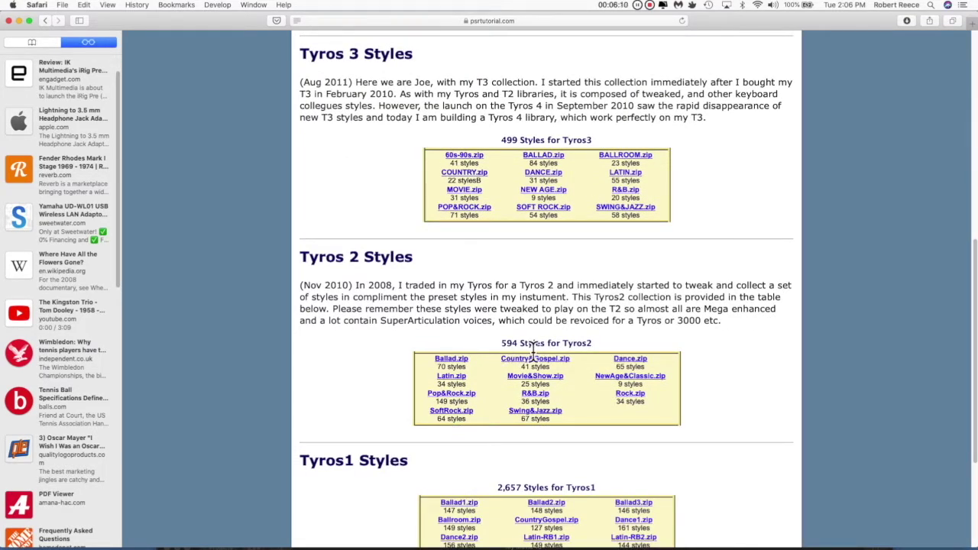
pyautogui.scroll(-3, 599, 343)
pyautogui.scroll(-4, 599, 351)
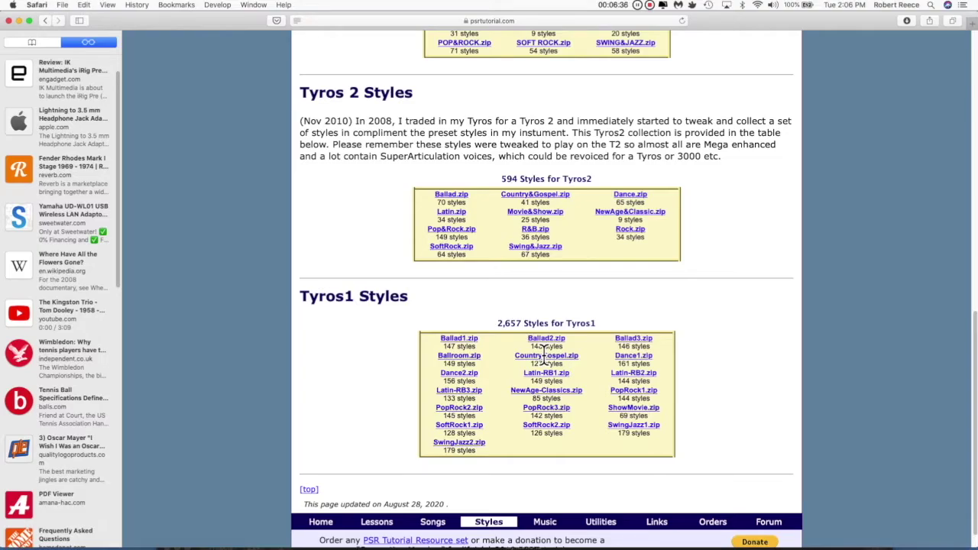
pyautogui.scroll(5, 544, 351)
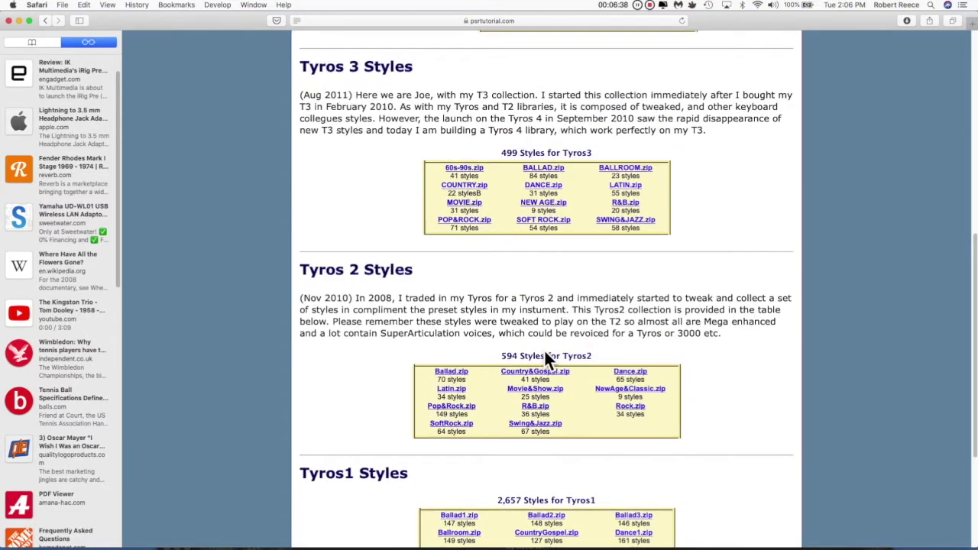
pyautogui.scroll(6, 544, 353)
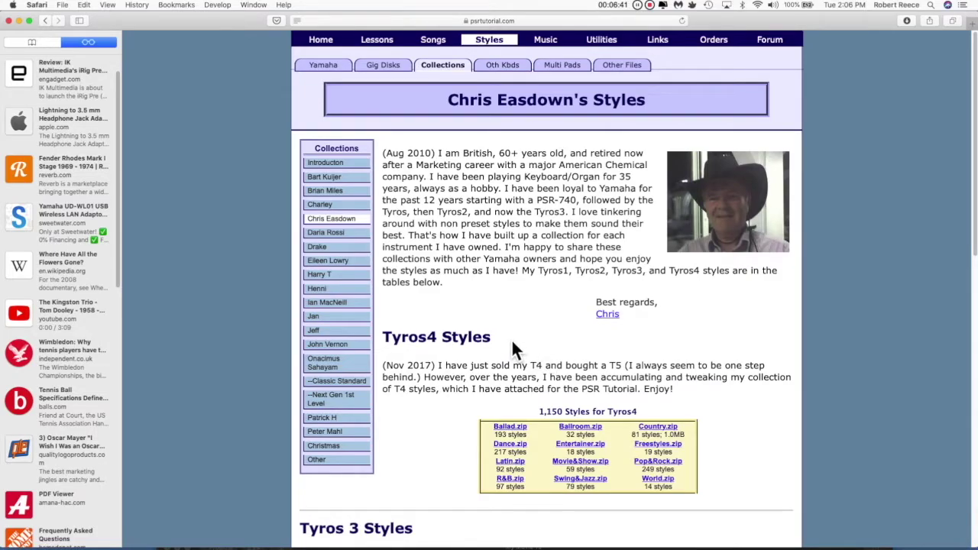
# Open the fourteenth entry in the Collections list and examine its style category abbreviations and the three tables of zip downloads
pyautogui.click(336, 345)
pyautogui.scroll(-1, 521, 306)
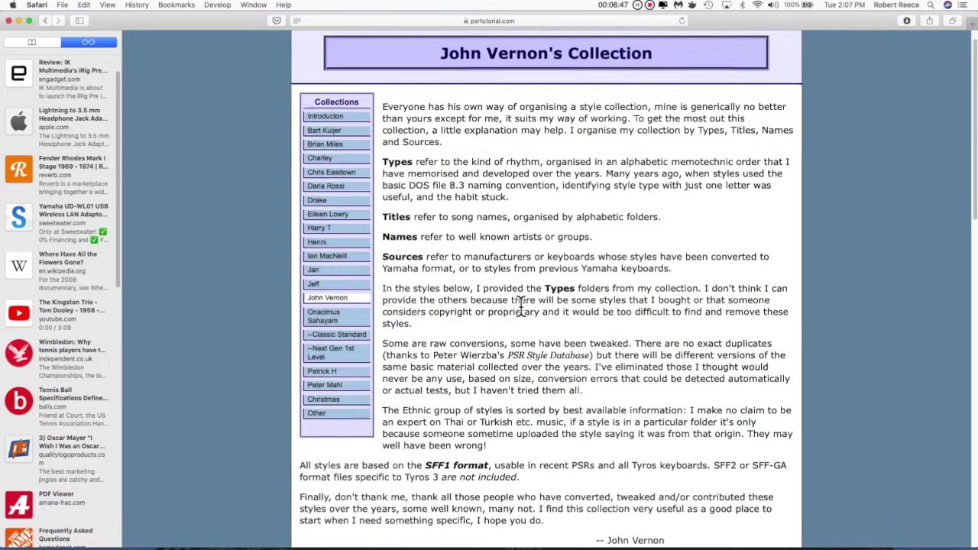
pyautogui.scroll(-10, 519, 304)
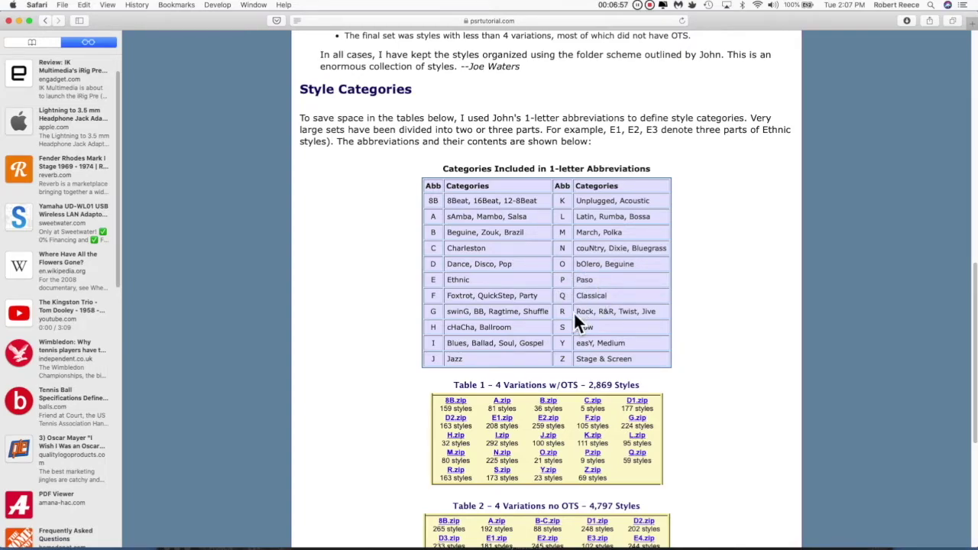
pyautogui.scroll(-3, 596, 315)
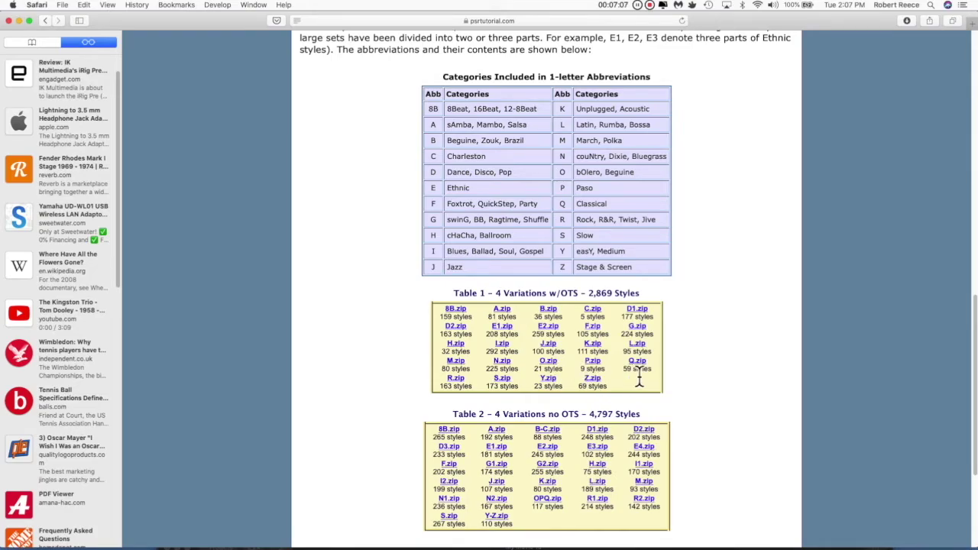
pyautogui.scroll(-2, 681, 380)
pyautogui.scroll(-1, 681, 373)
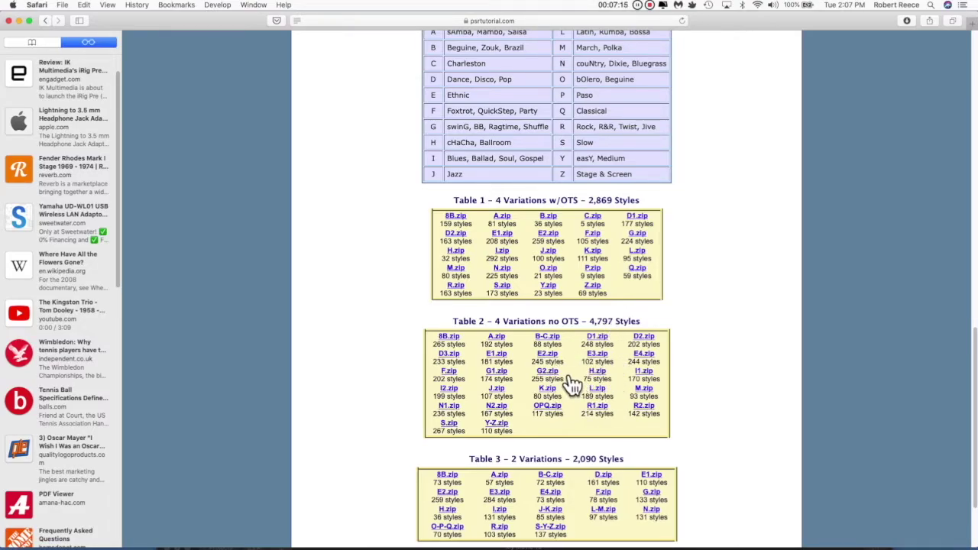
pyautogui.scroll(-3, 572, 384)
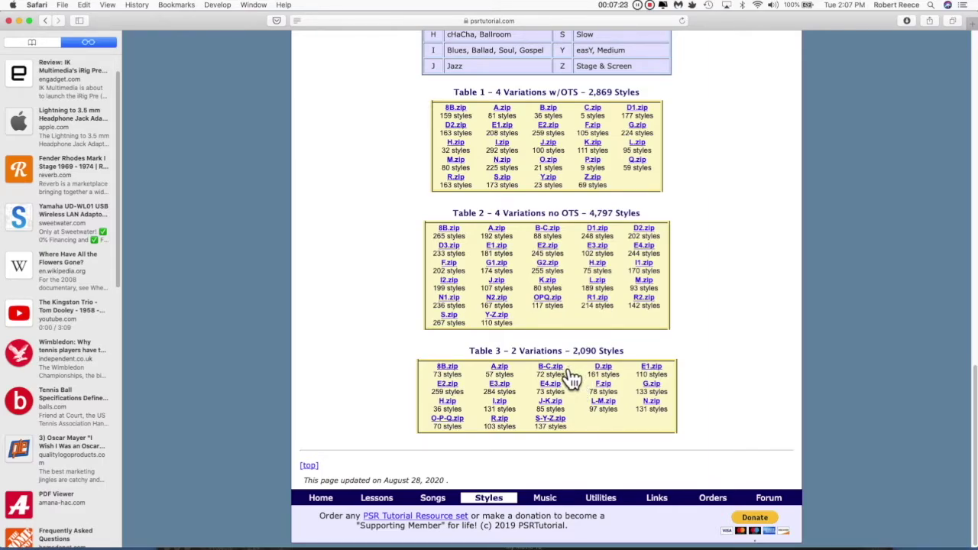
pyautogui.scroll(1, 567, 348)
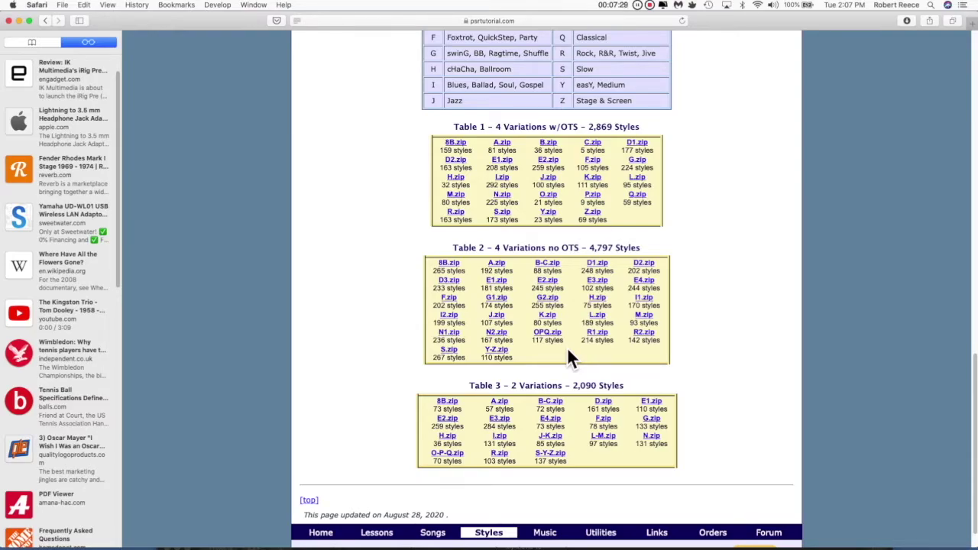
pyautogui.scroll(10, 567, 347)
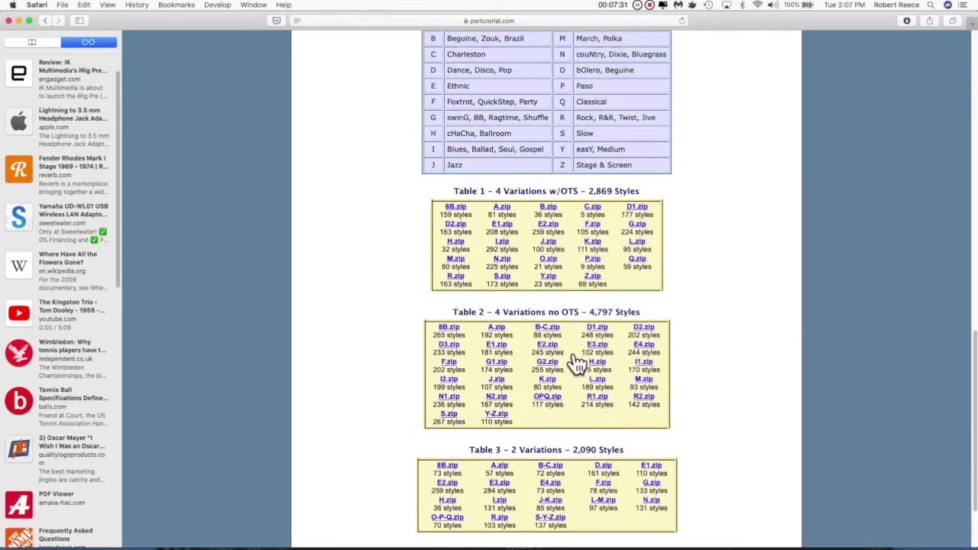
pyautogui.scroll(2, 563, 355)
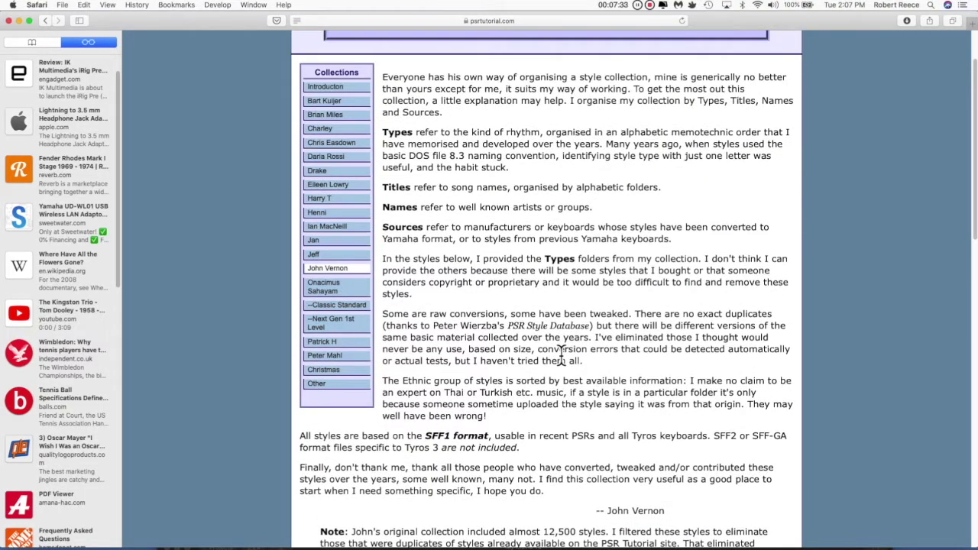
# Open the tenth entry in the Collections list and examine its style tables for the Tyros5, PSR-S770 and PSR-S950
pyautogui.click(339, 214)
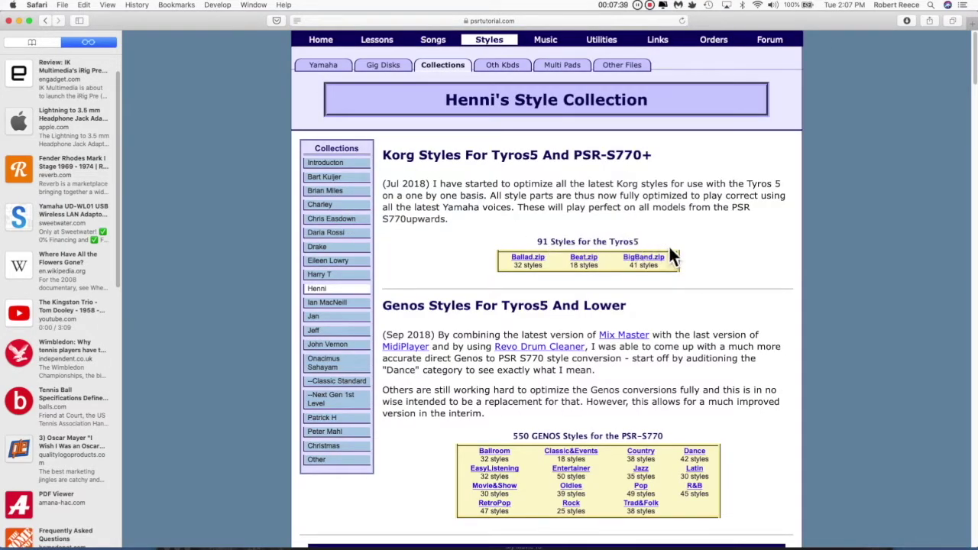
pyautogui.scroll(-5, 654, 251)
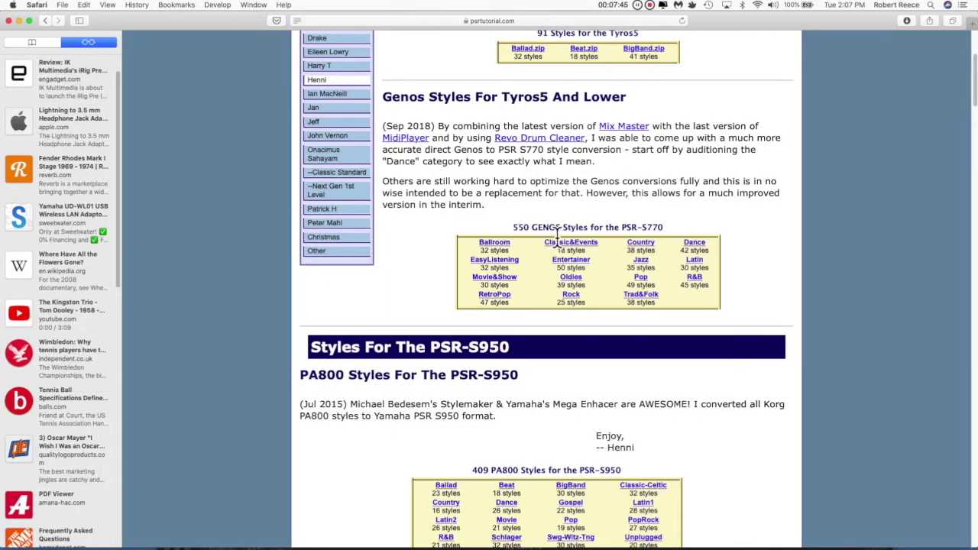
pyautogui.scroll(-3, 557, 236)
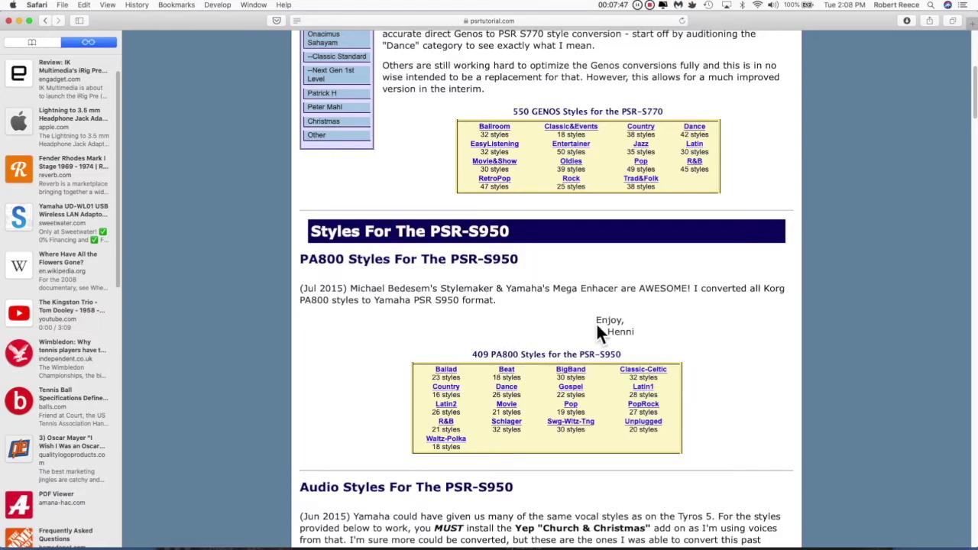
pyautogui.scroll(-5, 633, 315)
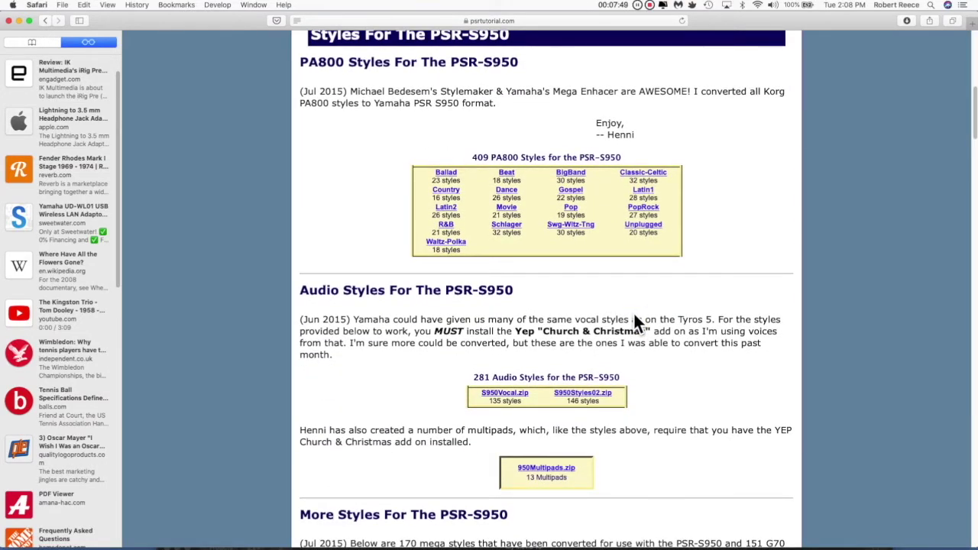
pyautogui.scroll(-10, 633, 315)
pyautogui.scroll(-7, 637, 324)
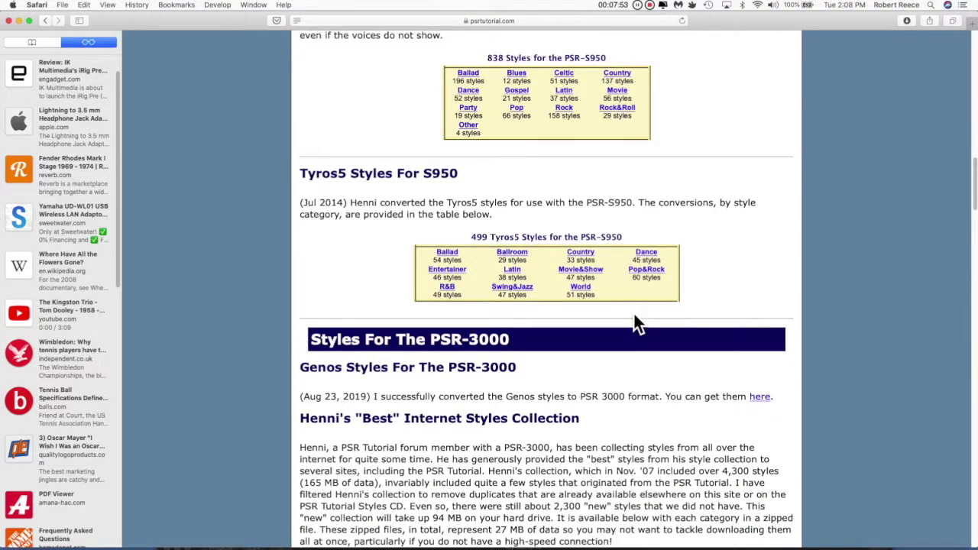
# Examine the PSR-3000 style tables down to the page's end, including the Mega, Favorite, converted, World, Eastern and Tyros4 styles
pyautogui.scroll(-9, 638, 324)
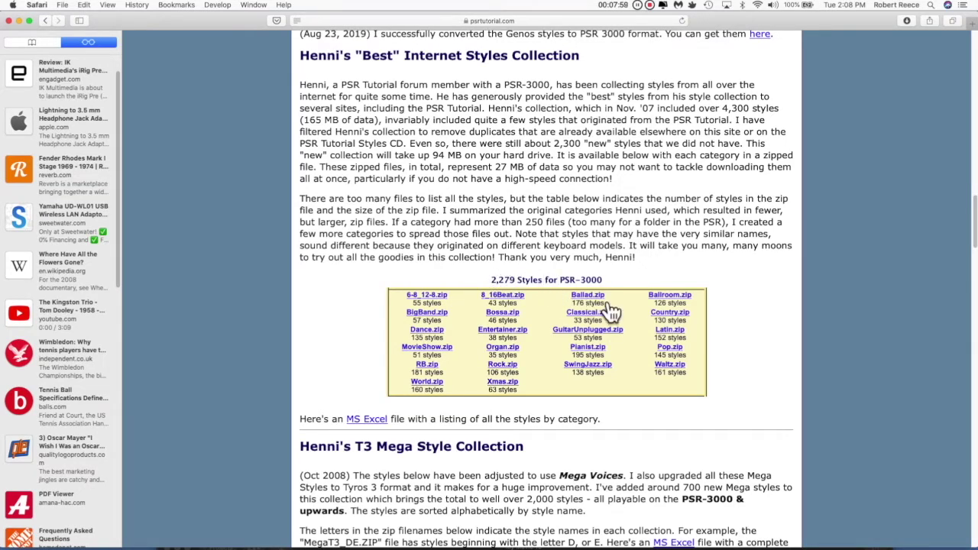
pyautogui.scroll(-8, 594, 344)
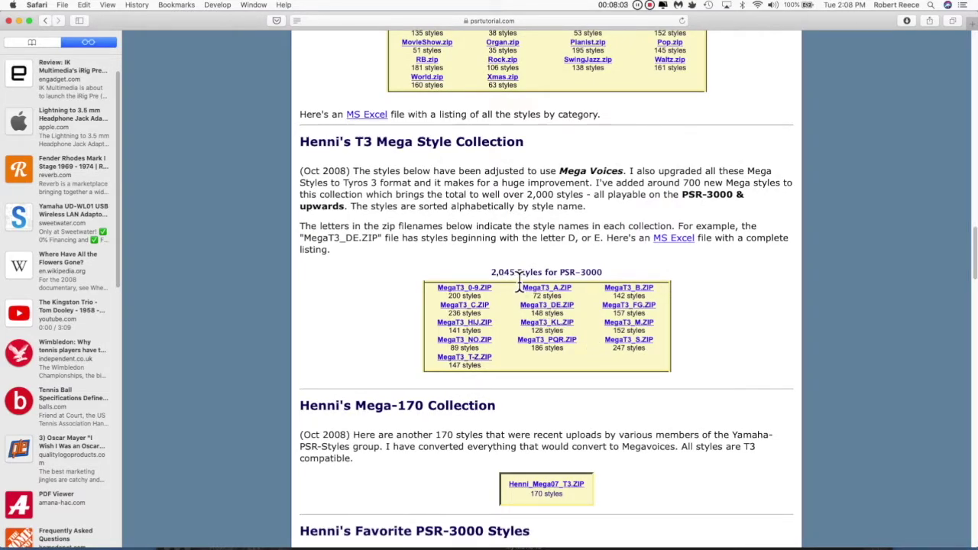
pyautogui.scroll(-7, 593, 323)
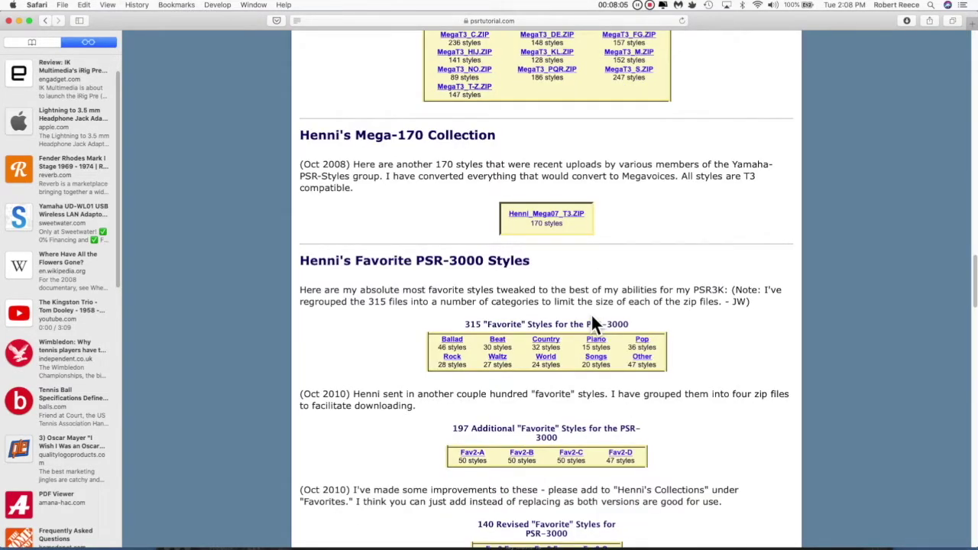
pyautogui.scroll(-5, 593, 323)
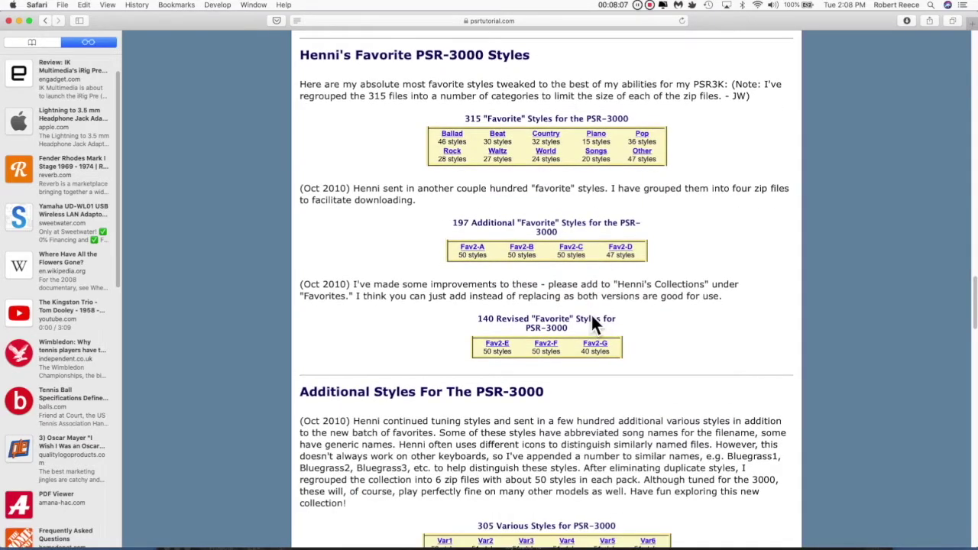
pyautogui.scroll(-5, 591, 313)
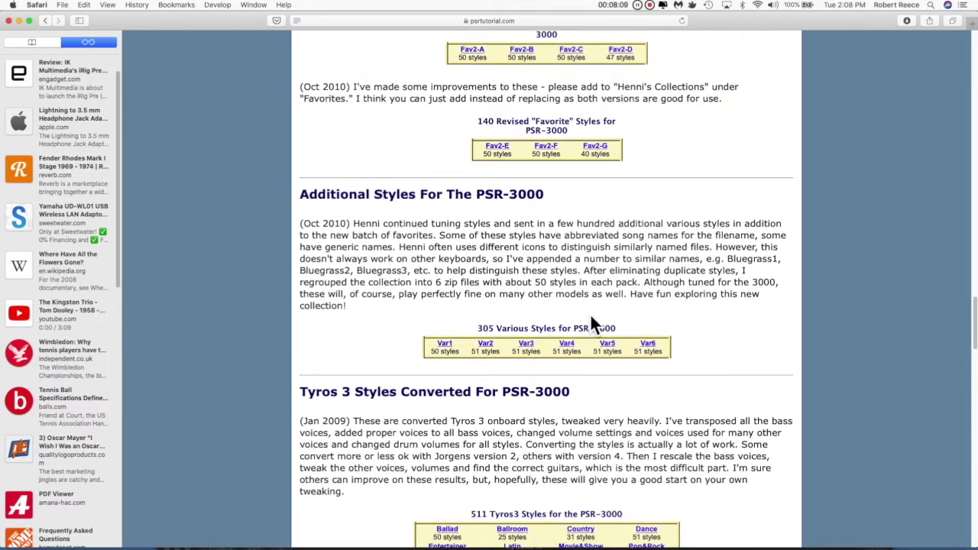
pyautogui.scroll(-5, 590, 323)
pyautogui.scroll(-2, 591, 321)
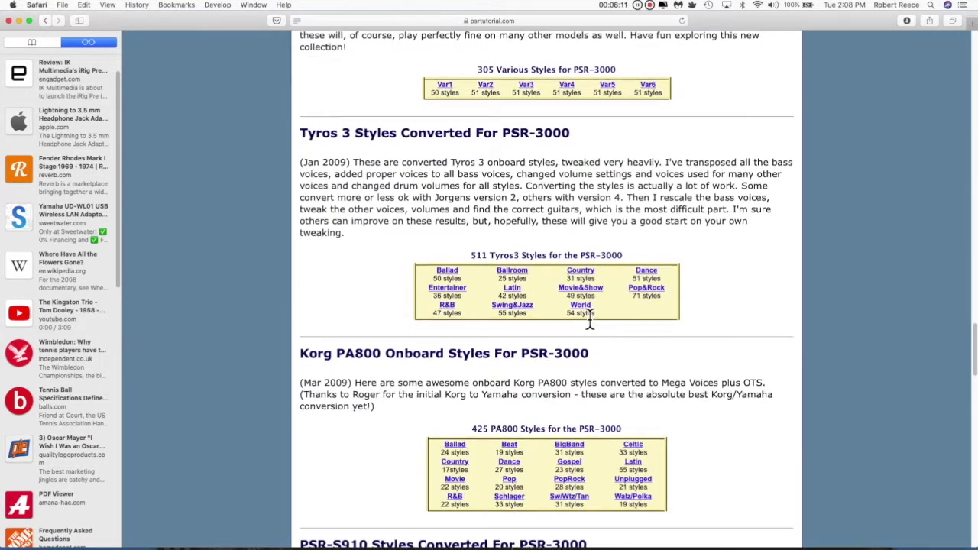
pyautogui.scroll(-5, 591, 321)
pyautogui.scroll(-2, 591, 321)
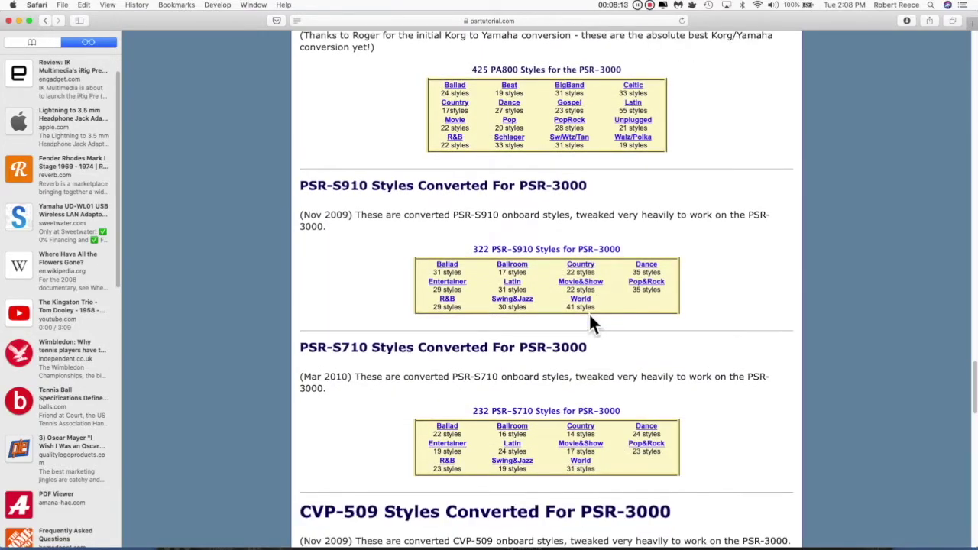
pyautogui.scroll(-3, 590, 321)
pyautogui.scroll(-12, 598, 326)
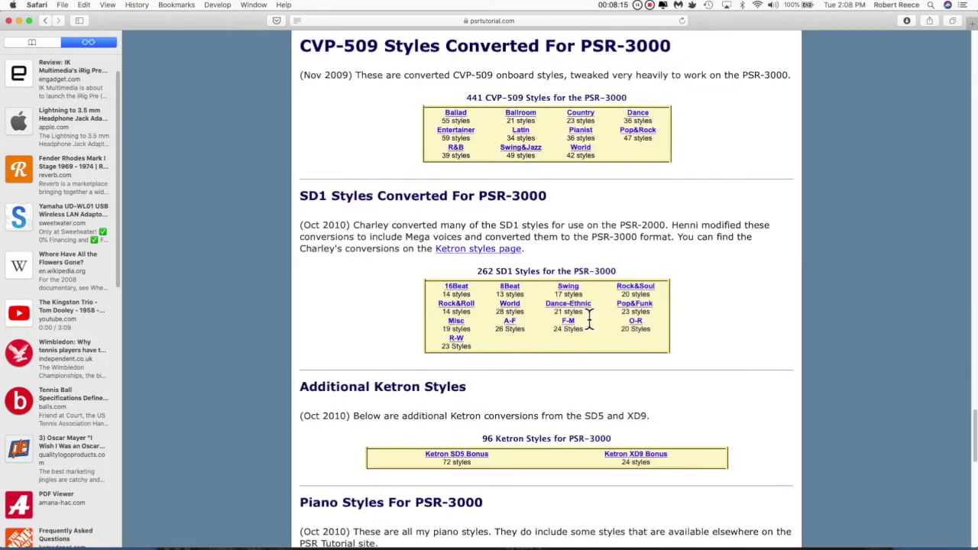
pyautogui.scroll(-8, 592, 324)
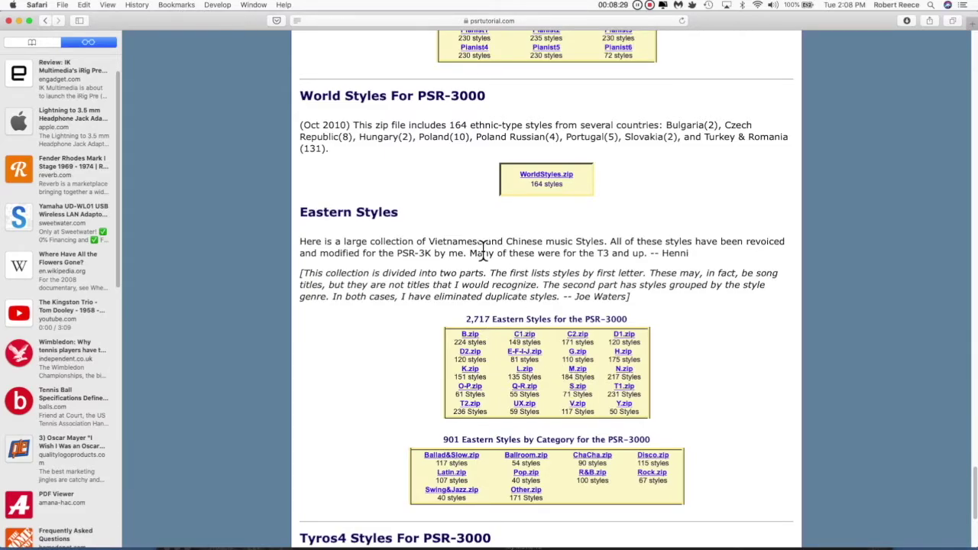
pyautogui.scroll(-4, 531, 256)
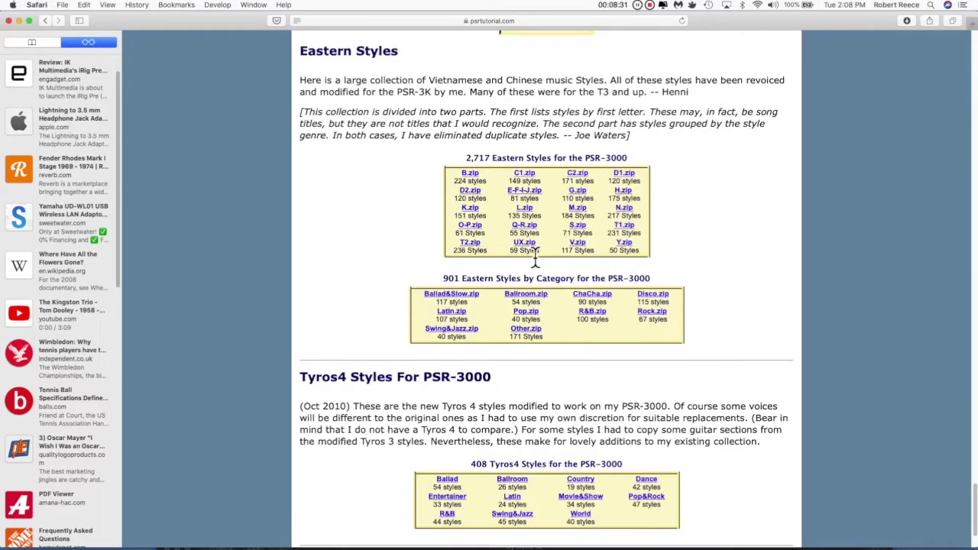
pyautogui.scroll(-3, 535, 260)
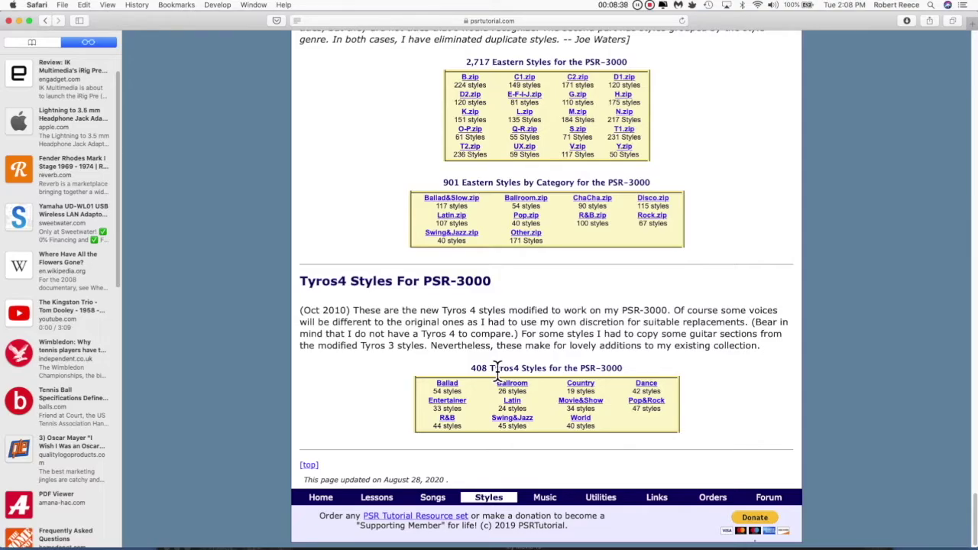
# Return to the table of GENOS styles for the PSR-S770 and download the Rock styles
pyautogui.scroll(10, 498, 367)
pyautogui.scroll(15, 497, 365)
pyautogui.scroll(15, 504, 382)
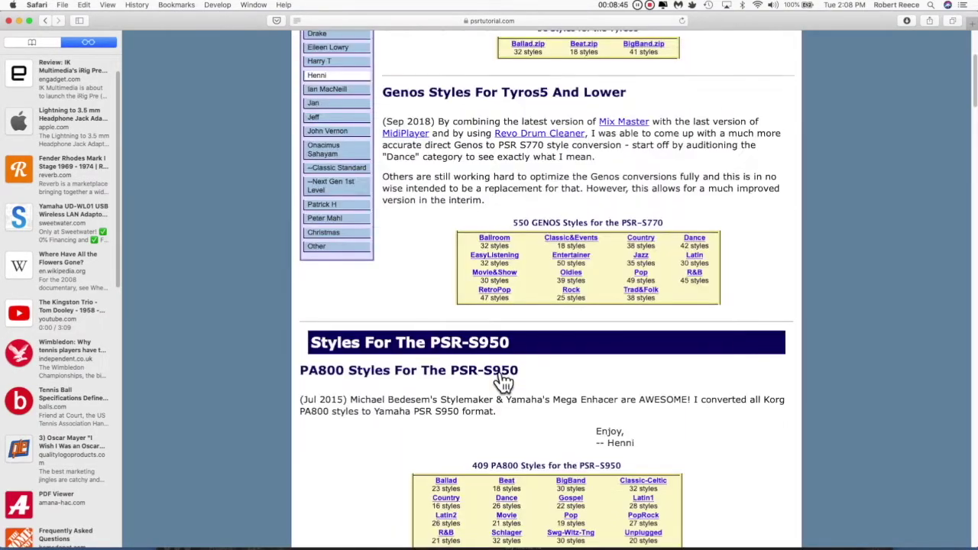
pyautogui.scroll(3, 508, 375)
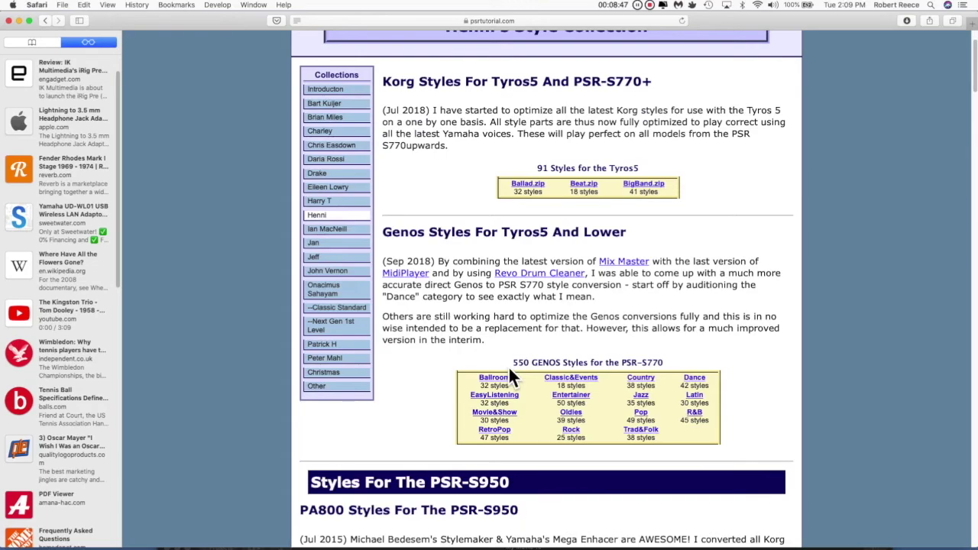
pyautogui.scroll(3, 510, 374)
pyautogui.scroll(-6, 511, 375)
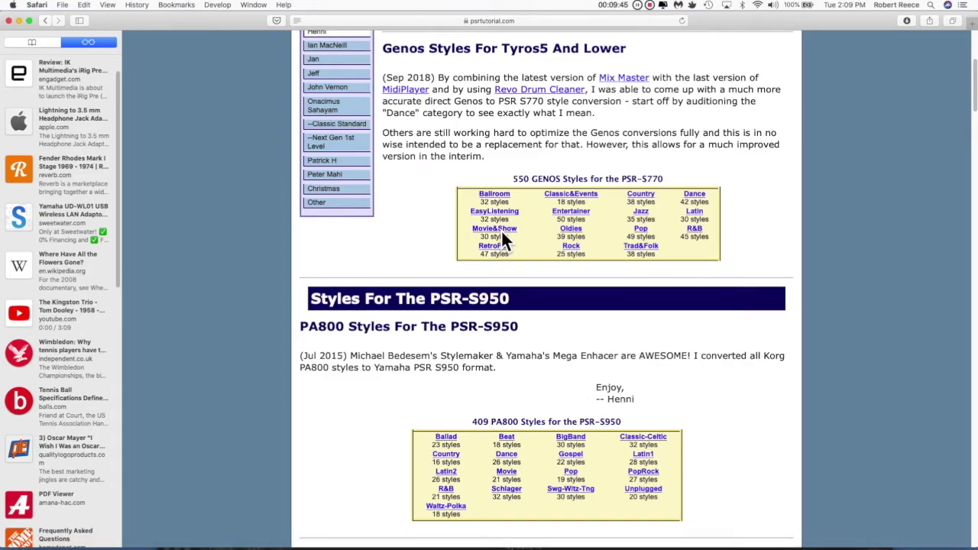
pyautogui.click(579, 254)
# Open the Downloads folder in Finder, hide Safari, and move the folder window low enough to uncover the desktop images
pyautogui.click(879, 542)
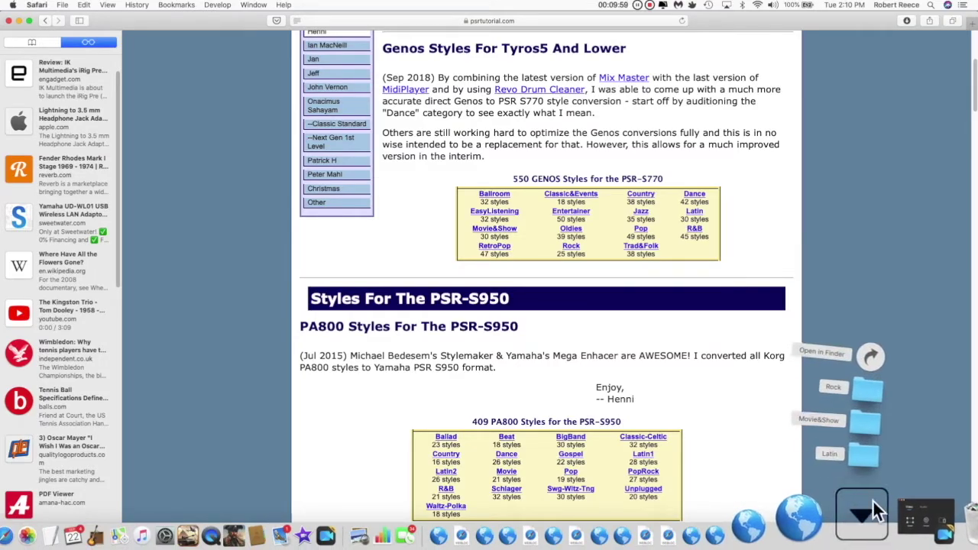
pyautogui.click(896, 360)
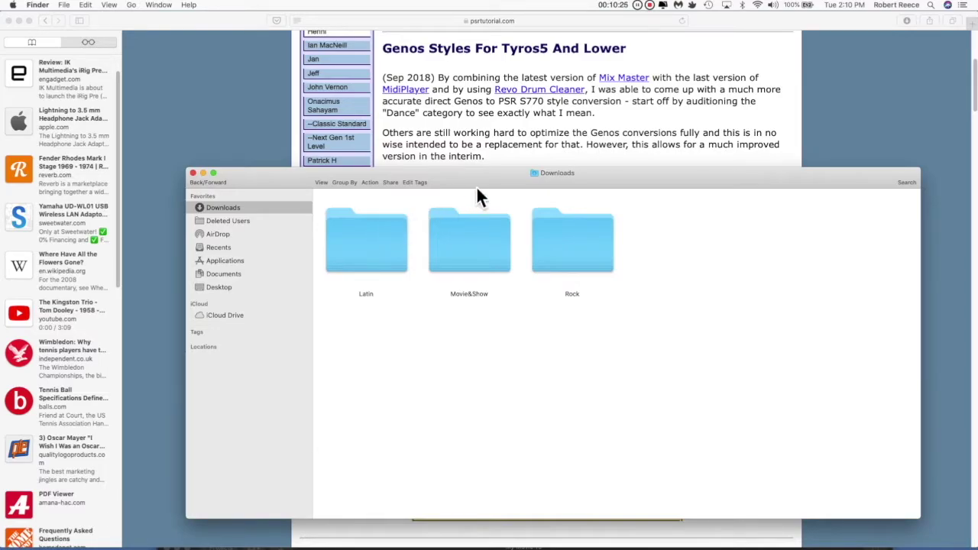
pyautogui.moveTo(485, 178); pyautogui.dragTo(534, 259)
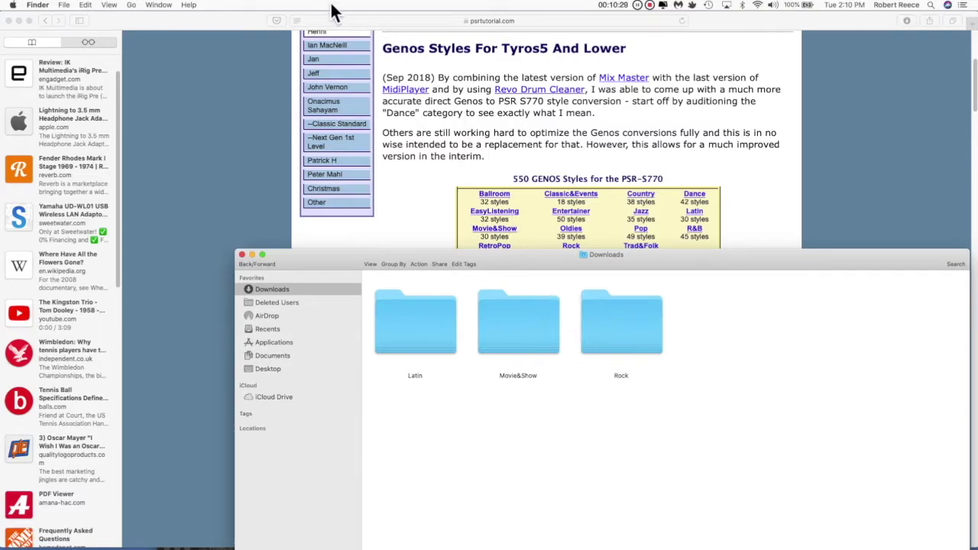
pyautogui.moveTo(255, 29); pyautogui.dragTo(404, 46)
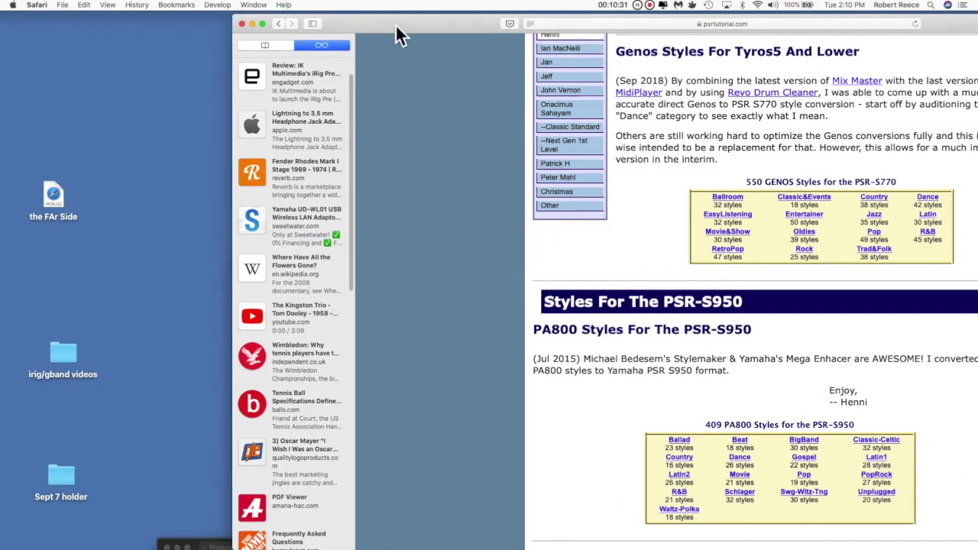
pyautogui.press('cmd+h')
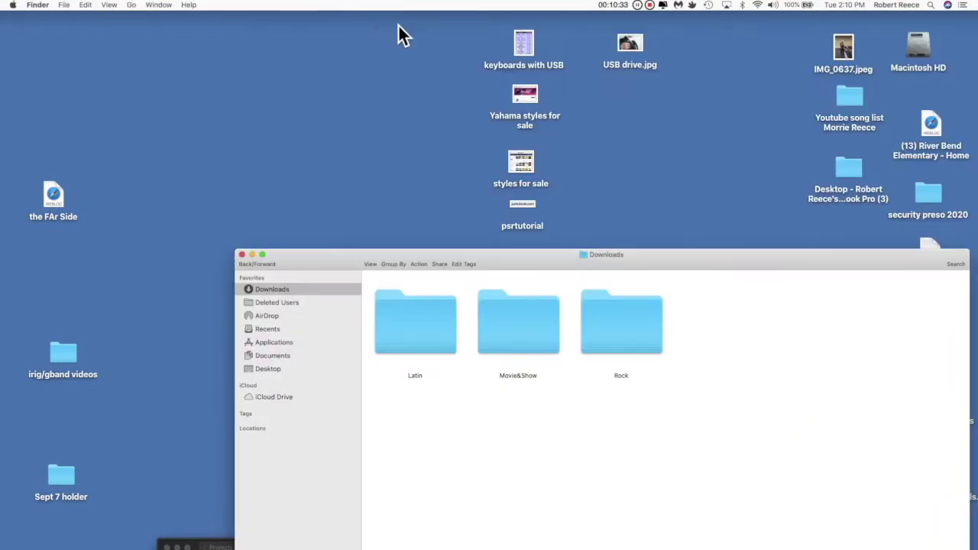
pyautogui.moveTo(519, 260); pyautogui.dragTo(482, 434)
# View the IMG_4126.JPG photo from the desktop and close it
pyautogui.click(531, 380)
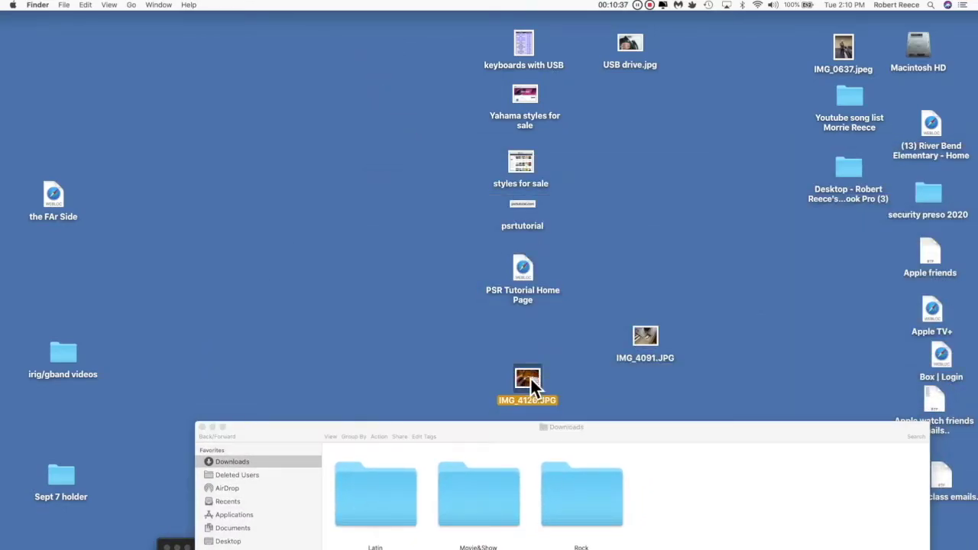
pyautogui.doubleClick(530, 378)
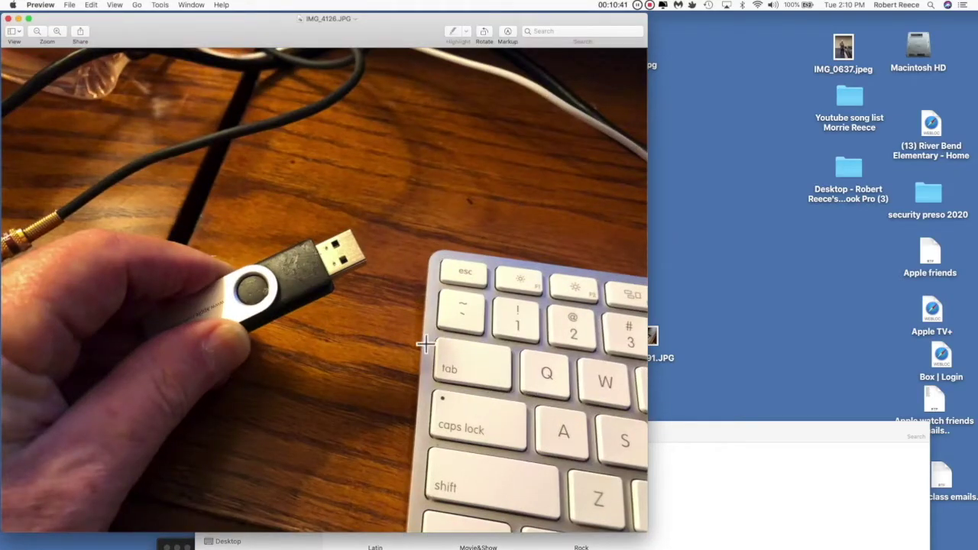
pyautogui.moveTo(423, 33); pyautogui.dragTo(628, 11)
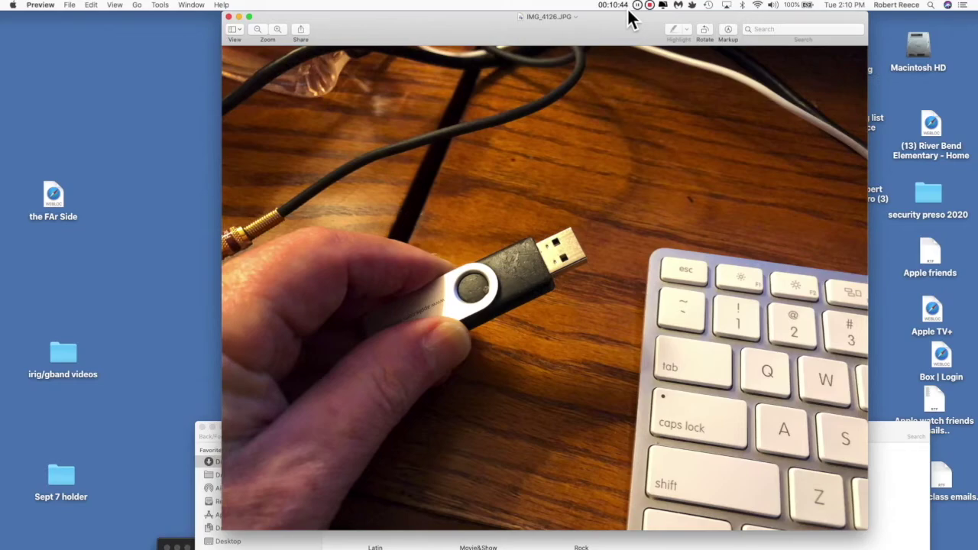
pyautogui.click(228, 16)
# Move the Downloads window lower, view the USB in Mac.JPG photo from the desktop, and close it
pyautogui.moveTo(622, 435); pyautogui.dragTo(630, 491)
pyautogui.click(521, 437)
pyautogui.doubleClick(521, 438)
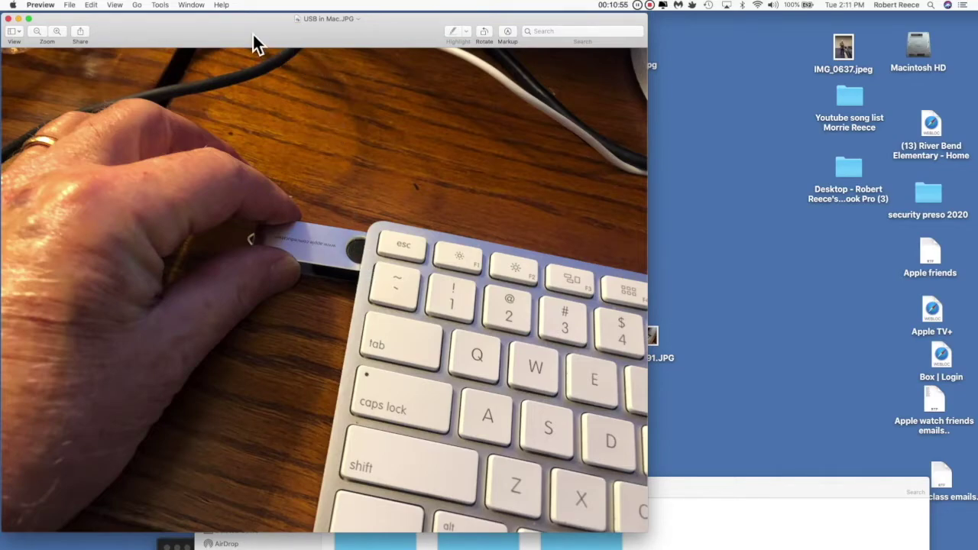
pyautogui.moveTo(254, 42); pyautogui.dragTo(474, 61)
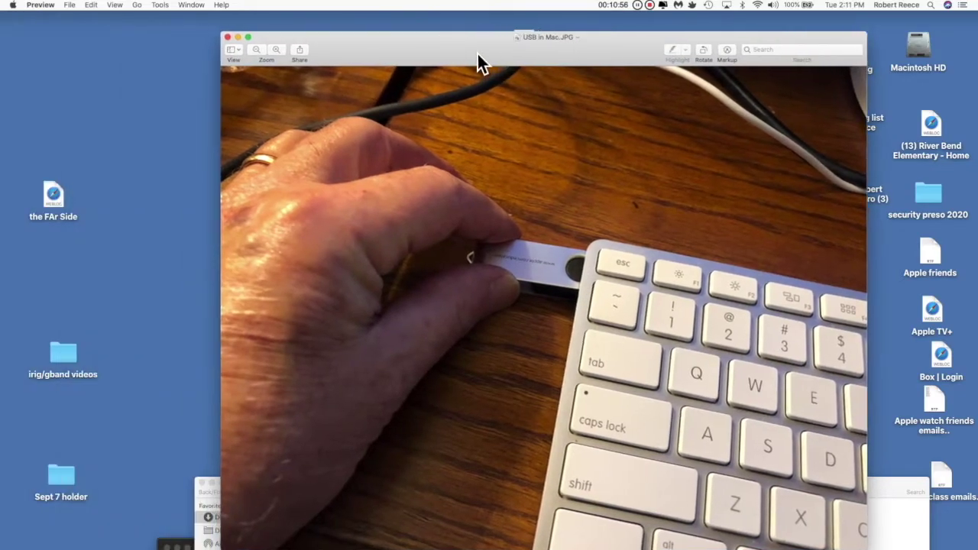
pyautogui.click(228, 39)
# Place the STYLES drive icon in the open area of the desktop and bring the Downloads window up beside it
pyautogui.moveTo(640, 482); pyautogui.dragTo(690, 475)
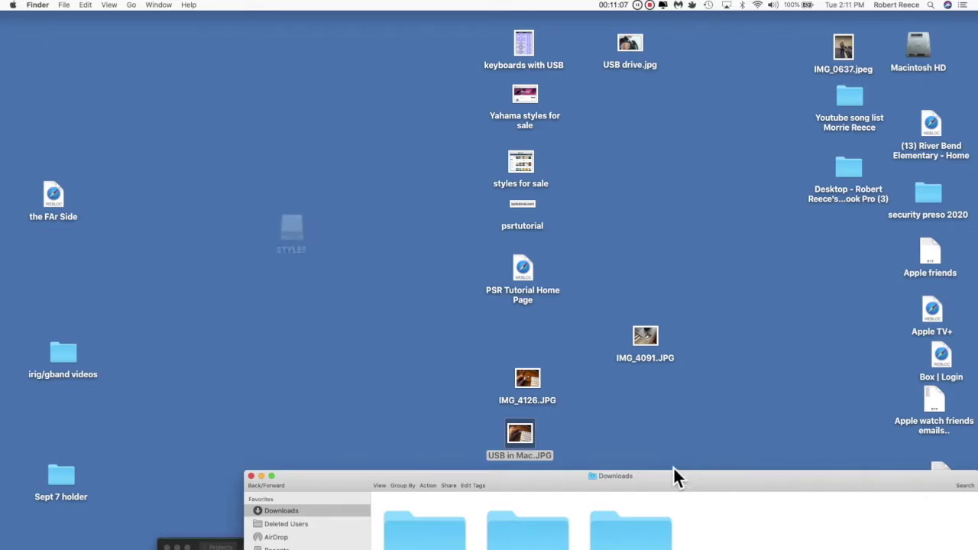
pyautogui.moveTo(297, 234); pyautogui.dragTo(351, 220)
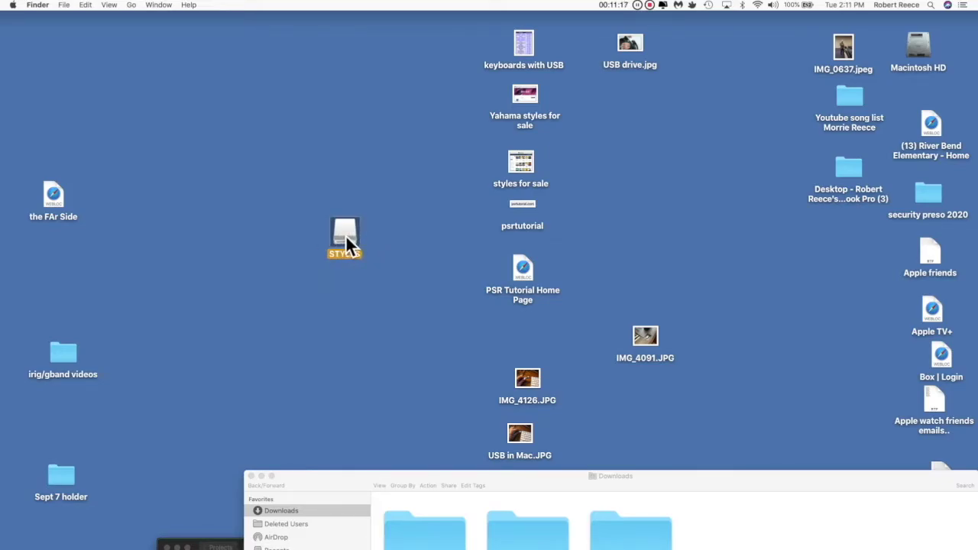
pyautogui.moveTo(265, 245); pyautogui.dragTo(240, 254)
pyautogui.moveTo(512, 485); pyautogui.dragTo(655, 172)
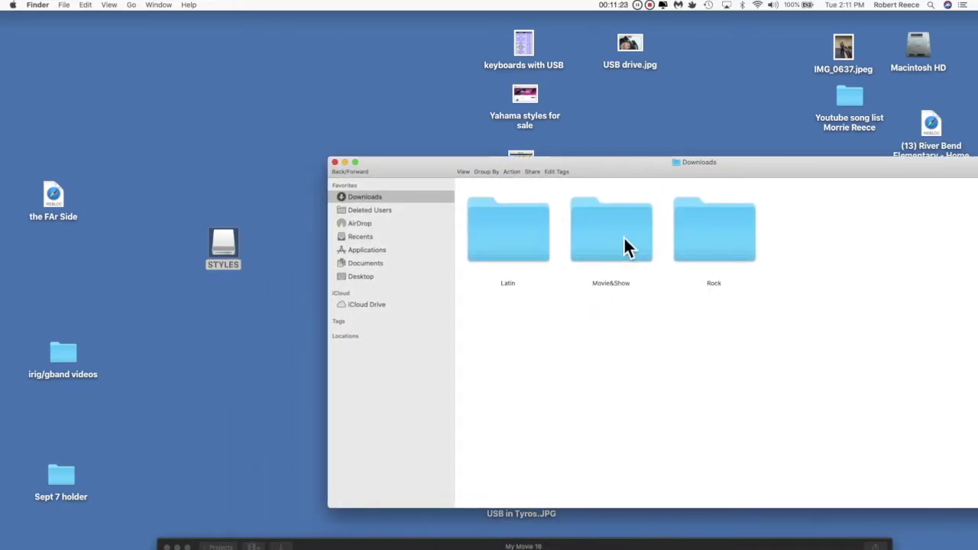
# Open the Latin folder from Downloads and display its style files as a list
pyautogui.doubleClick(523, 248)
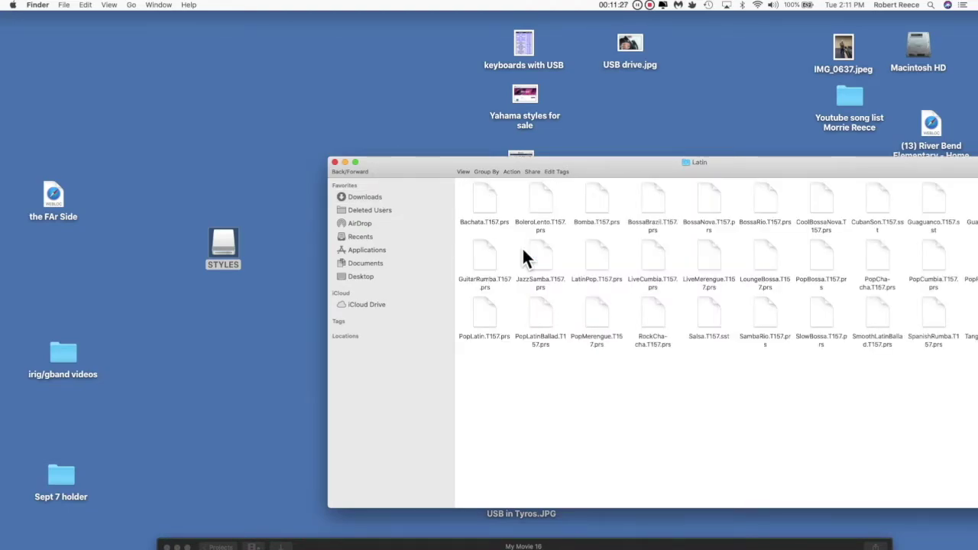
pyautogui.click(109, 6)
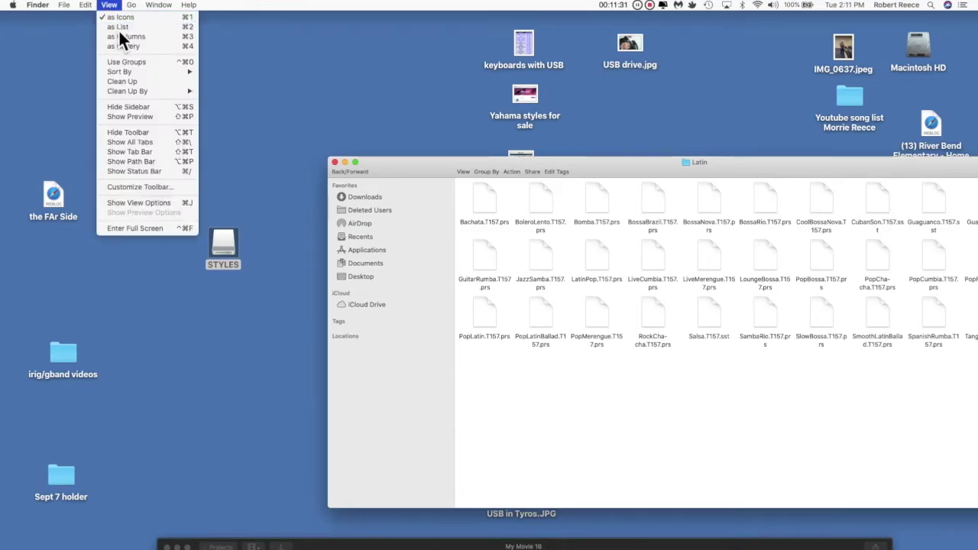
pyautogui.click(118, 29)
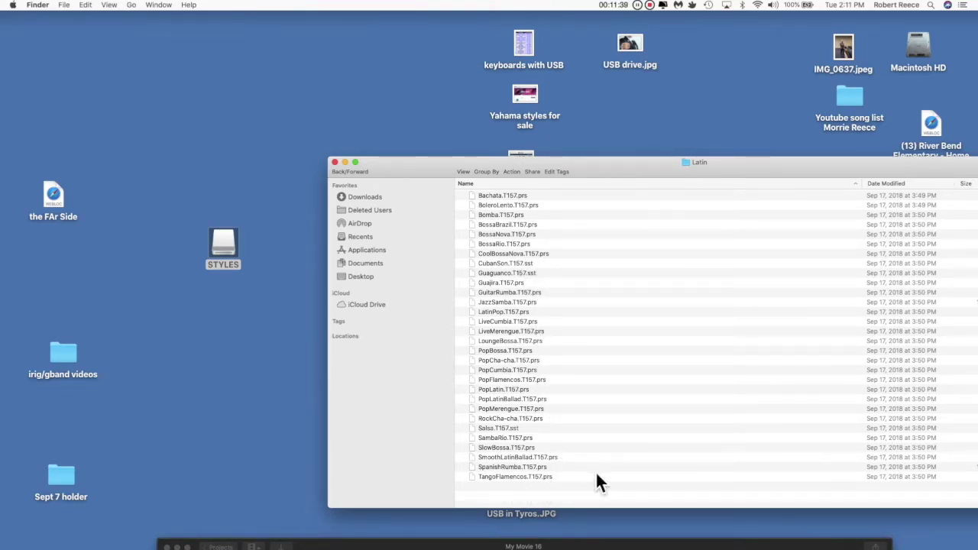
# Return from the Latin folder to Downloads and arrange its window beside the STYLES drive icon on the desktop
pyautogui.doubleClick(875, 171)
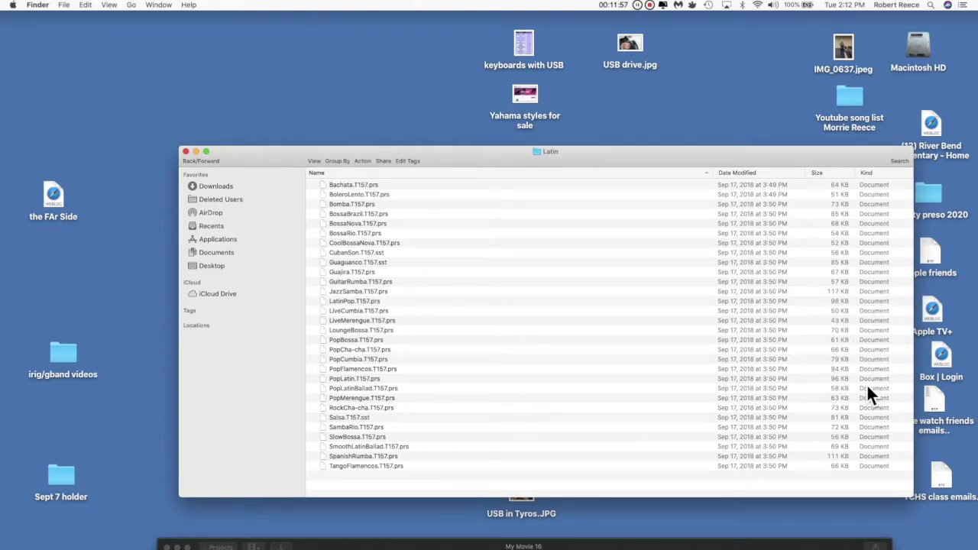
pyautogui.click(192, 161)
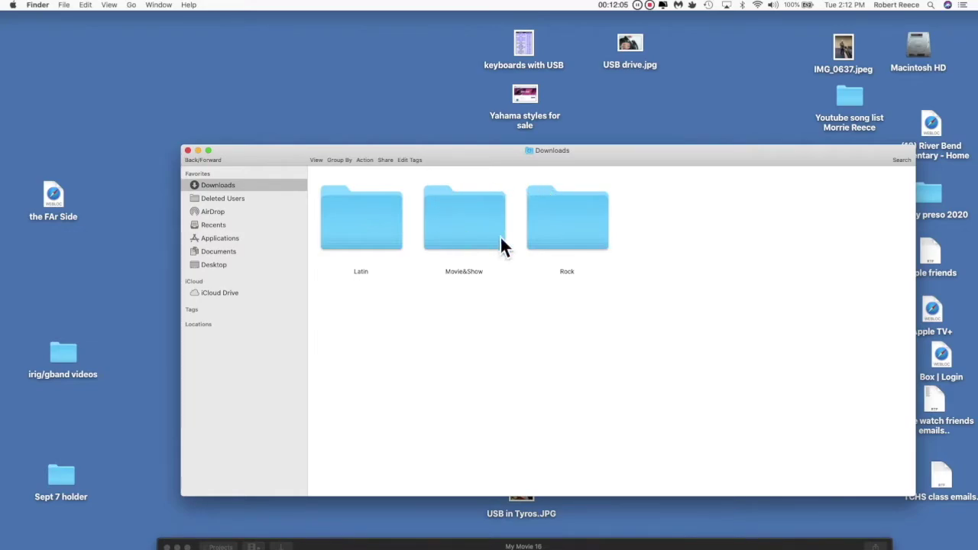
pyautogui.moveTo(474, 159); pyautogui.dragTo(674, 137)
pyautogui.moveTo(225, 249); pyautogui.dragTo(273, 229)
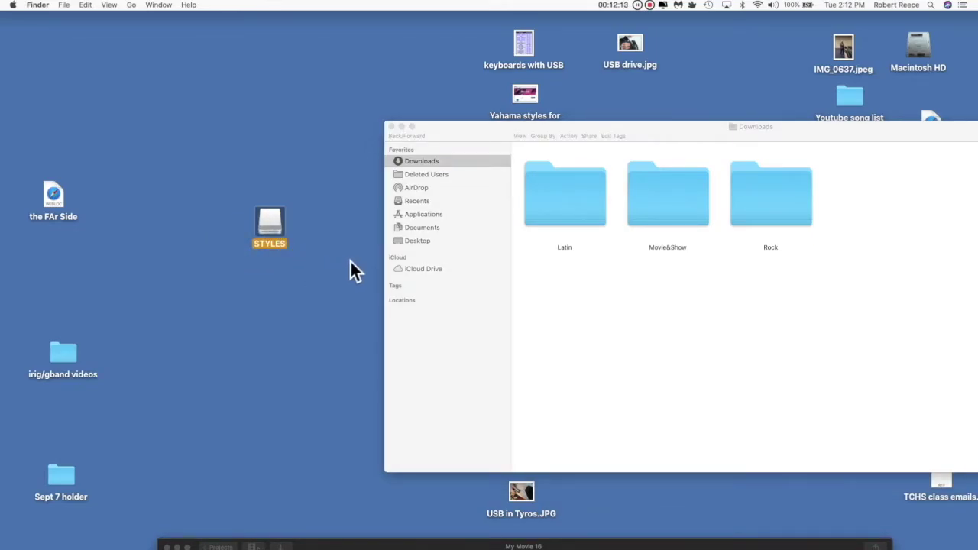
# Copy the Latin, Movie&Show and Rock folders from Downloads to the STYLES drive and close the Downloads window
pyautogui.moveTo(568, 210); pyautogui.dragTo(275, 229)
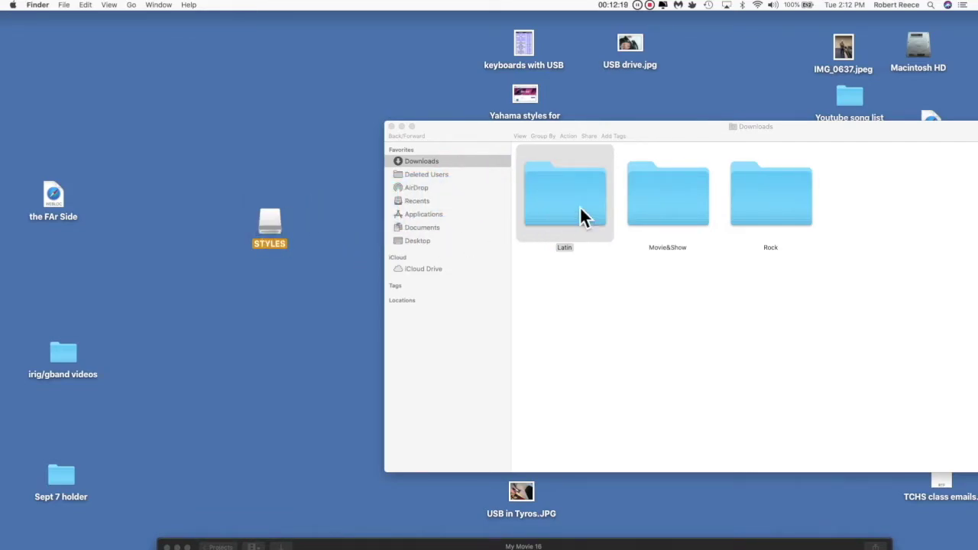
pyautogui.moveTo(656, 203); pyautogui.dragTo(269, 222)
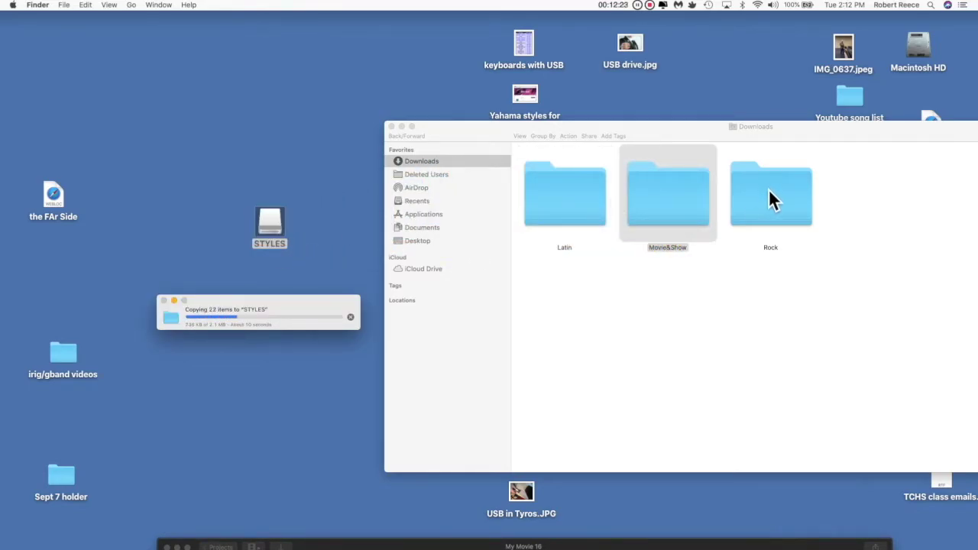
pyautogui.moveTo(768, 195); pyautogui.dragTo(273, 221)
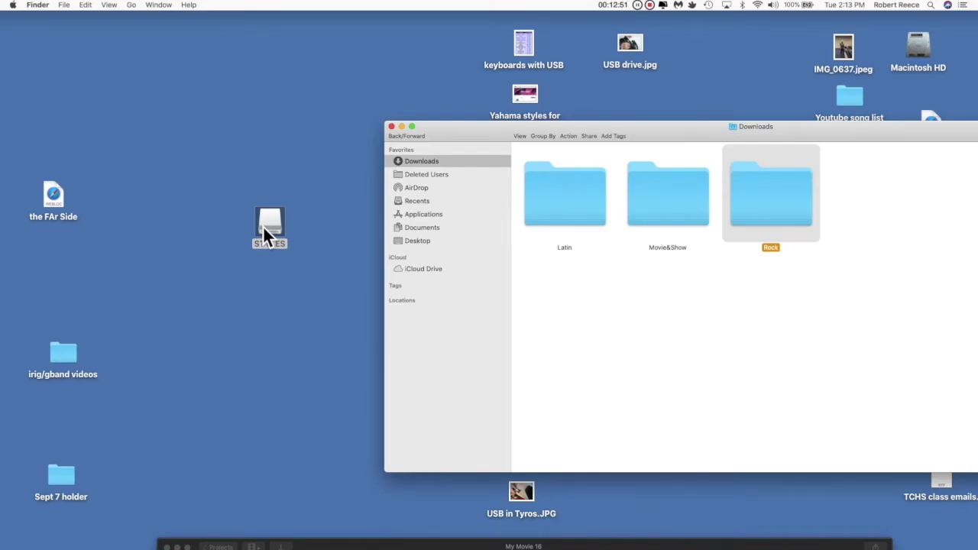
pyautogui.click(392, 127)
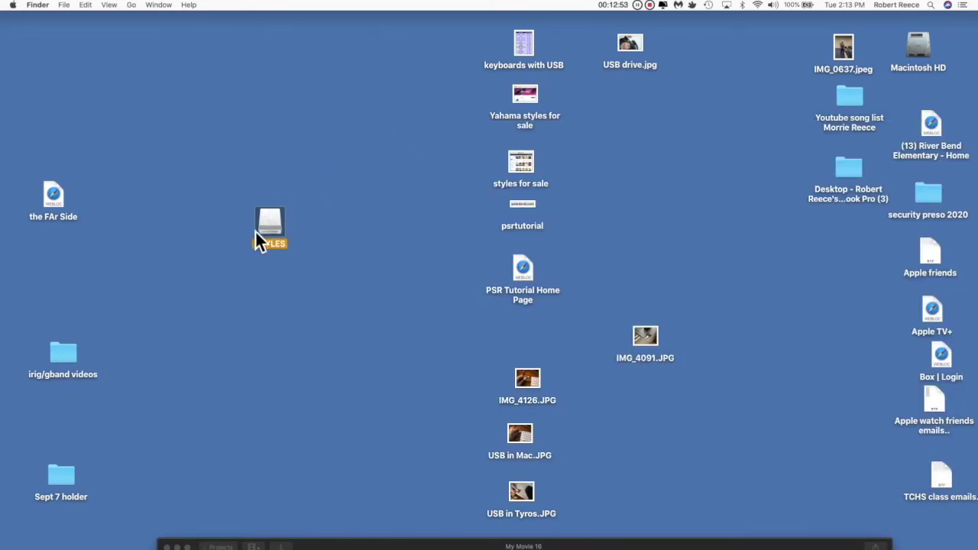
# Open the STYLES drive to check the copied folders and move its window clear of the desktop shortcuts
pyautogui.moveTo(345, 196); pyautogui.dragTo(341, 195)
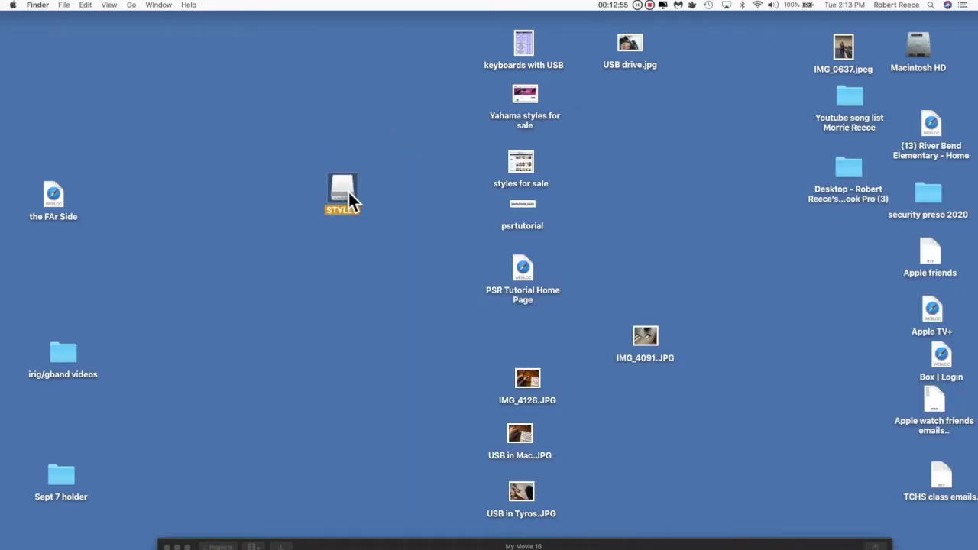
pyautogui.doubleClick(348, 191)
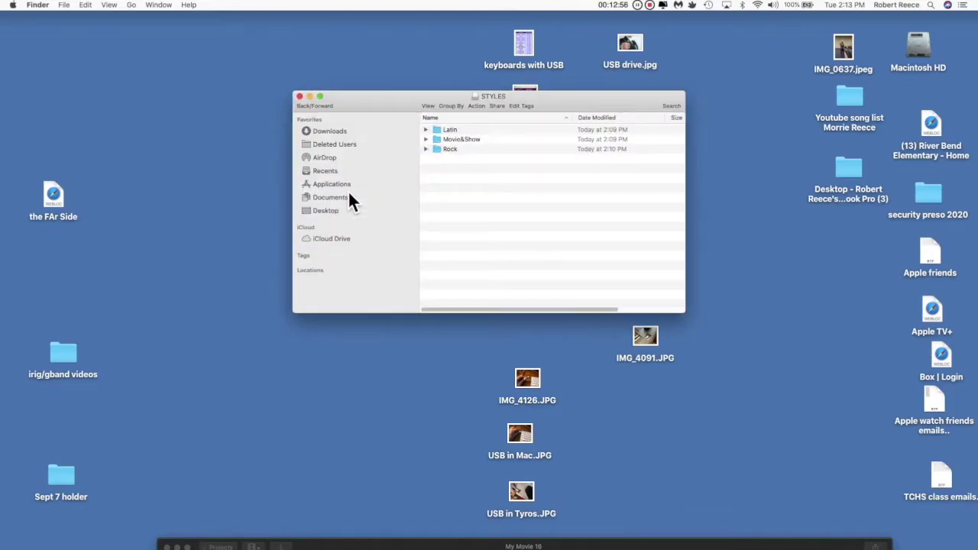
pyautogui.click(683, 308)
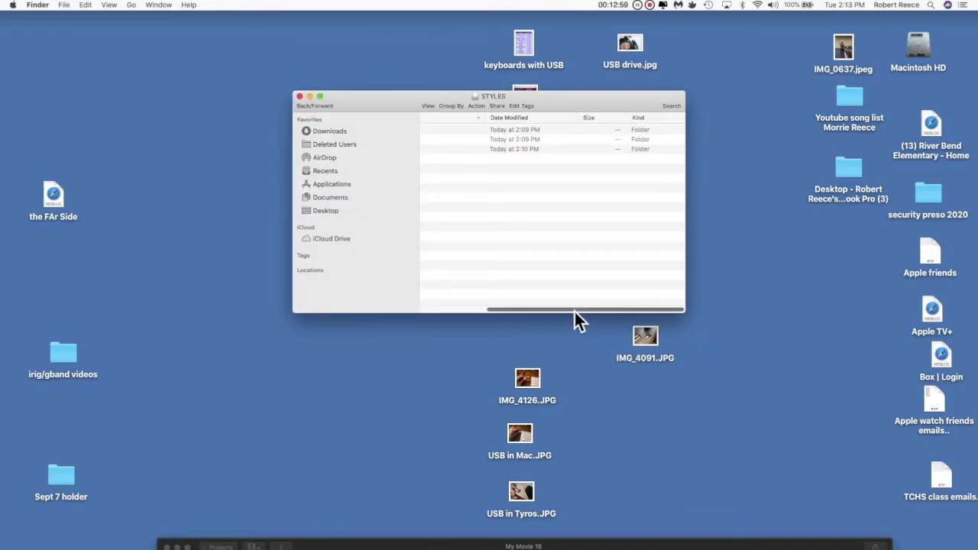
pyautogui.moveTo(574, 310); pyautogui.dragTo(364, 314)
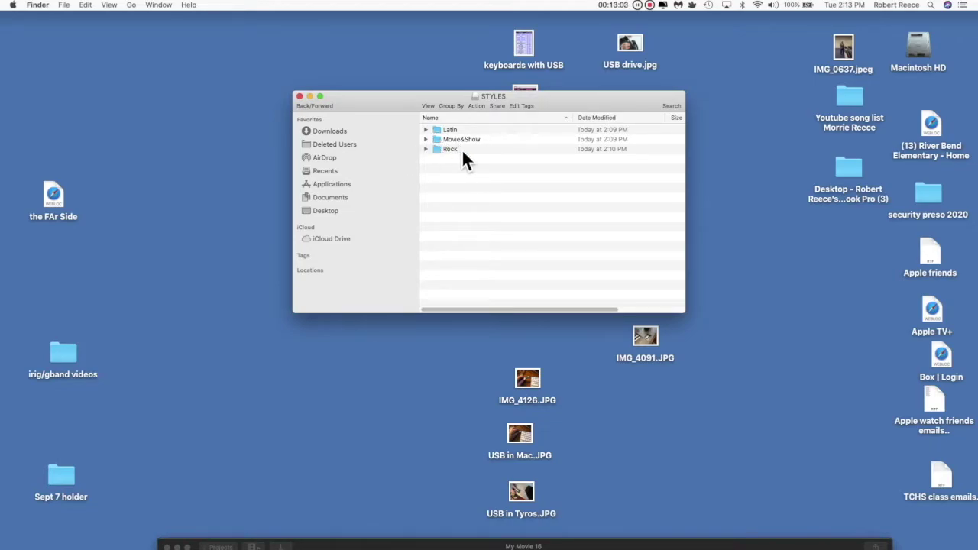
pyautogui.moveTo(577, 101); pyautogui.dragTo(341, 110)
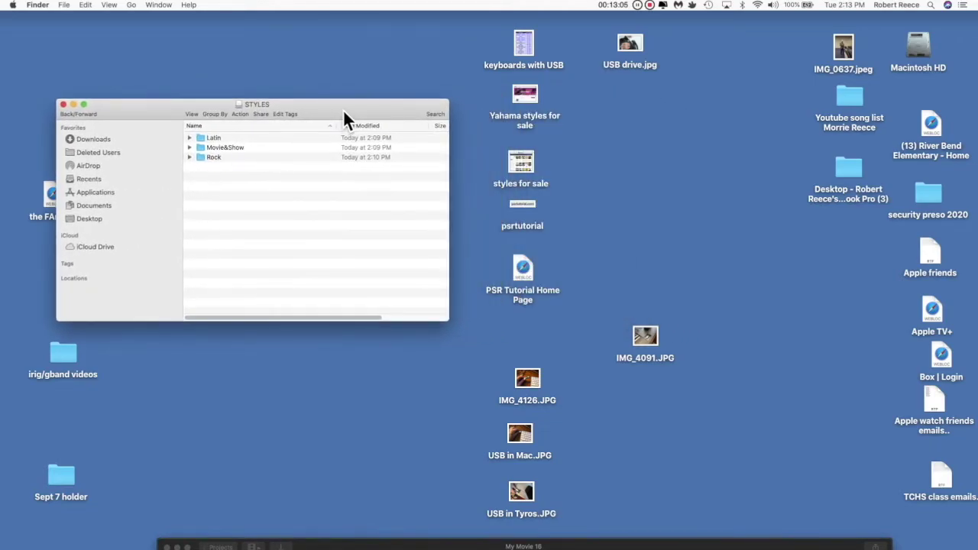
# Open the PSR Tutorial Home Page shortcut from the desktop and go to the site's Styles section
pyautogui.click(526, 269)
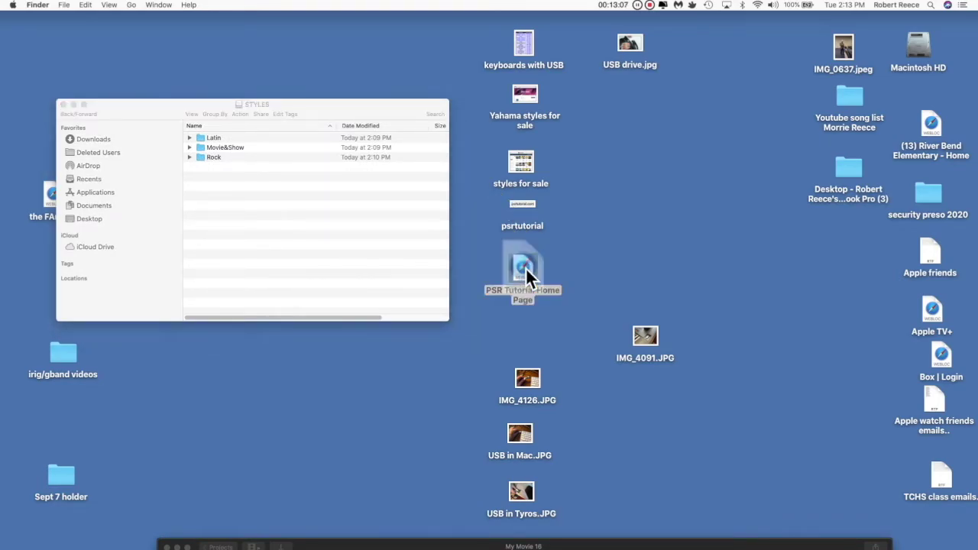
pyautogui.doubleClick(526, 267)
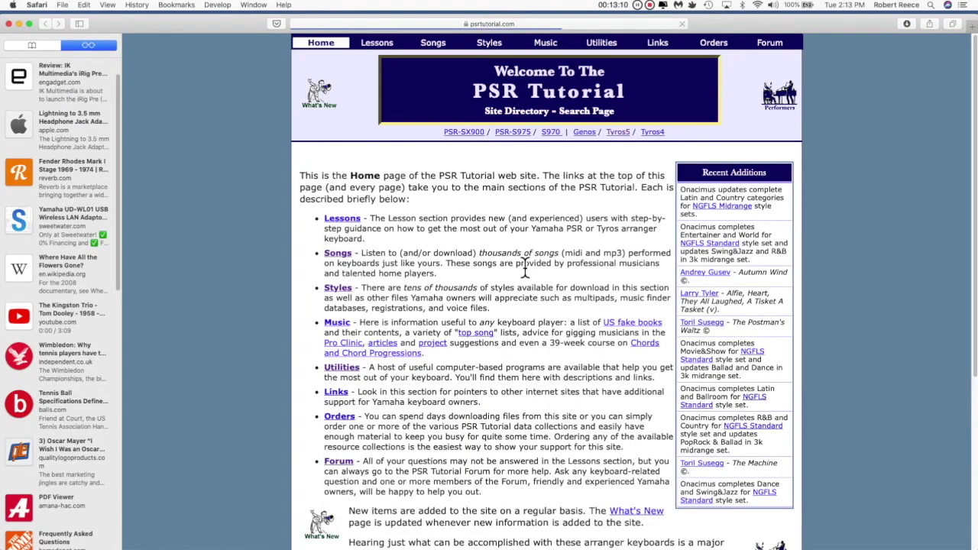
pyautogui.click(487, 43)
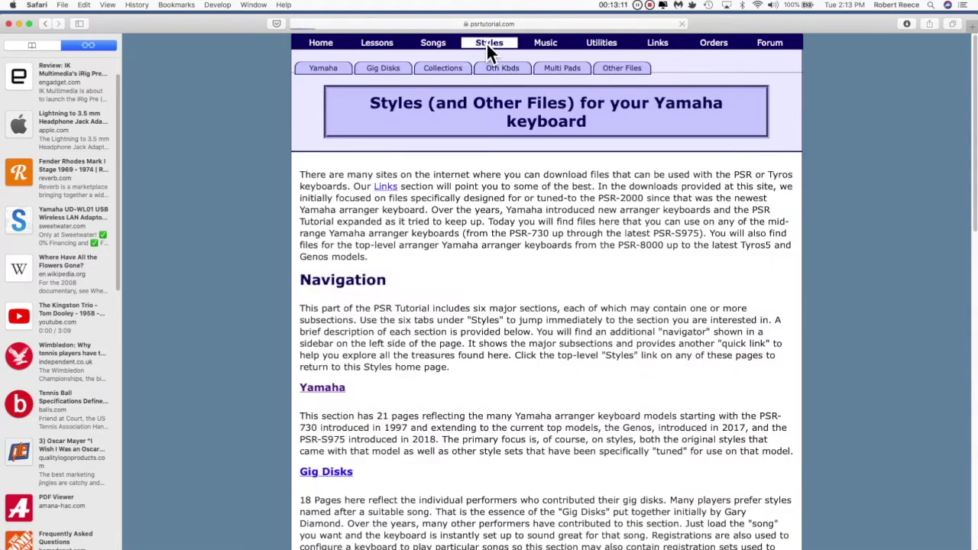
# Open the Drake page in the style Collections and download Set 03&04.zip from the PSR-S950 song styles
pyautogui.click(442, 68)
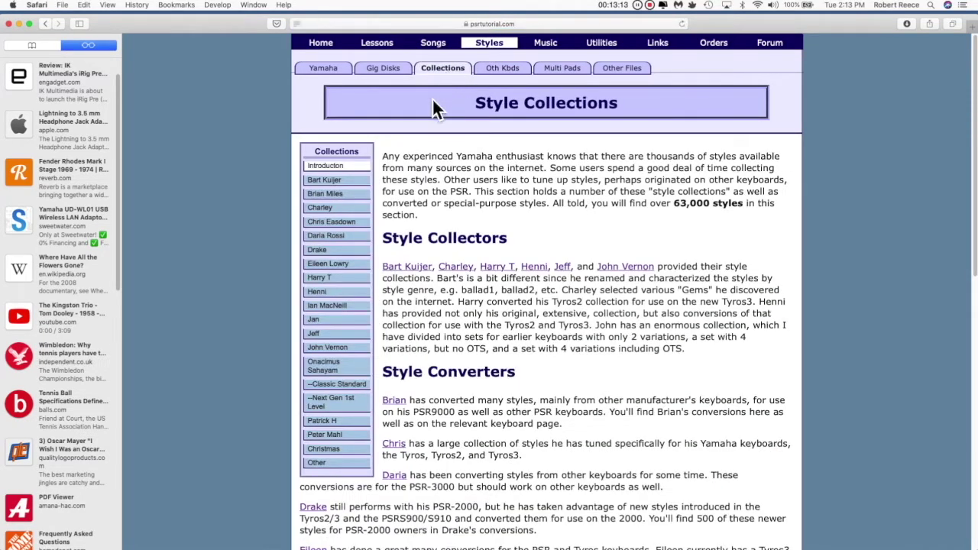
pyautogui.click(346, 260)
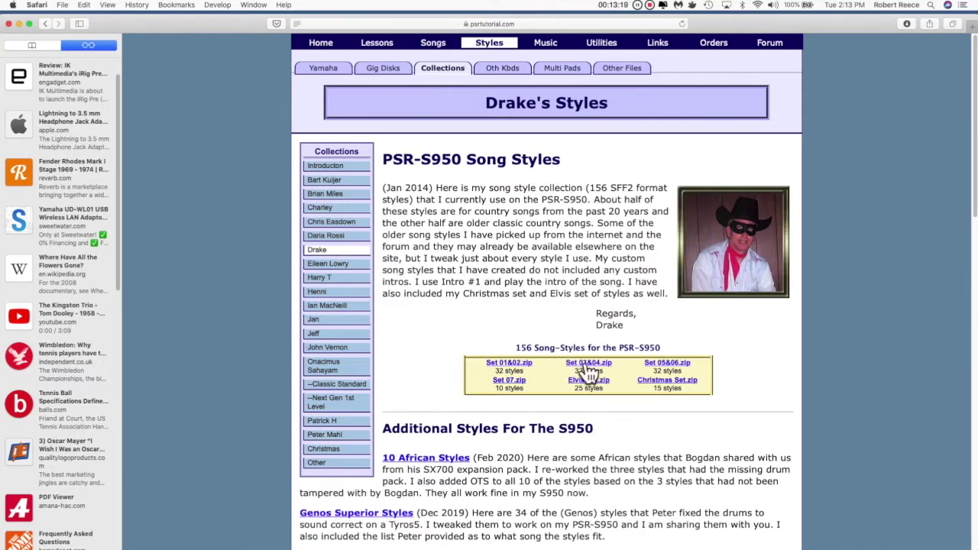
pyautogui.click(589, 364)
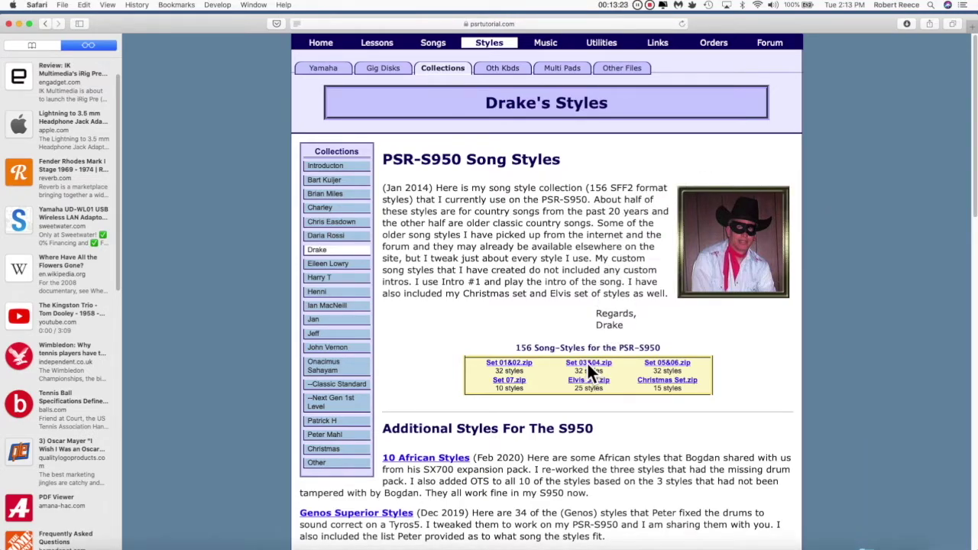